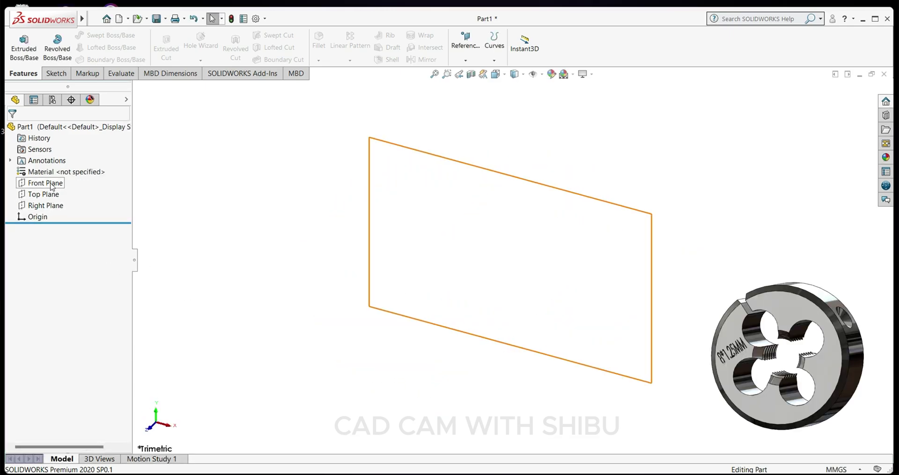
# Select the Front Plane in the FeatureManager tree as the sketch plane
pyautogui.click(53, 186)
# Start the sketch and draw two concentric circles centred on the origin
pyautogui.click(58, 171)
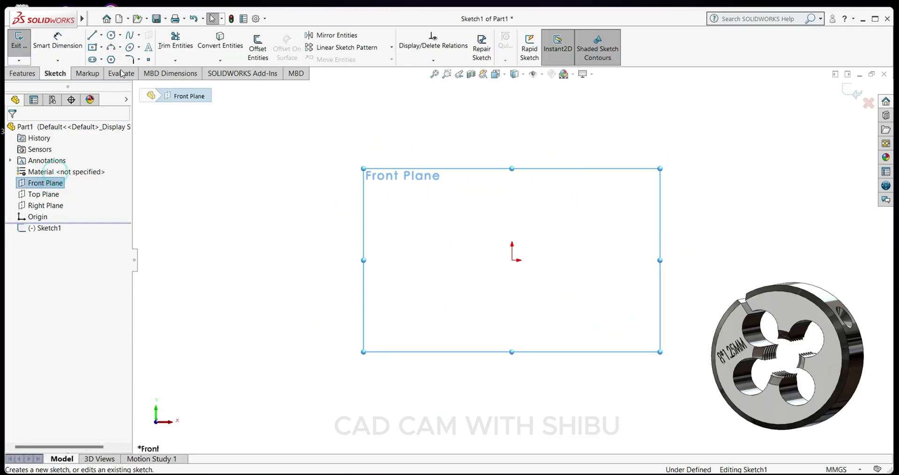
pyautogui.click(111, 36)
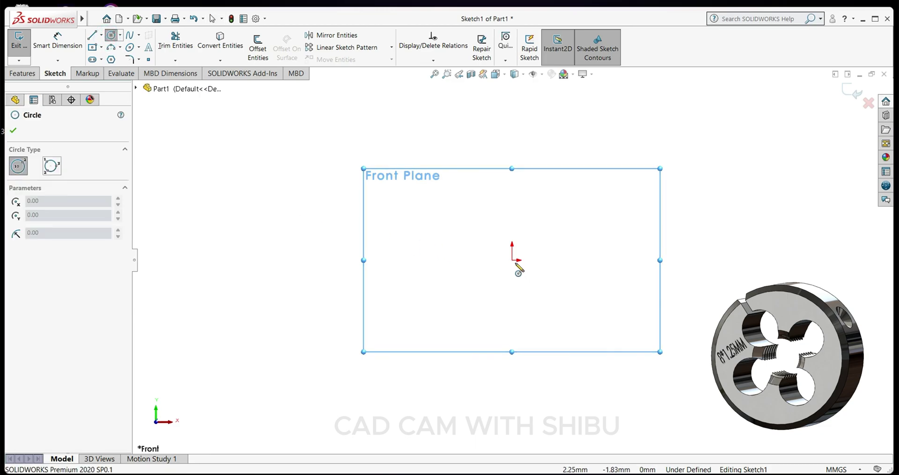
pyautogui.click(512, 260)
pyautogui.click(549, 356)
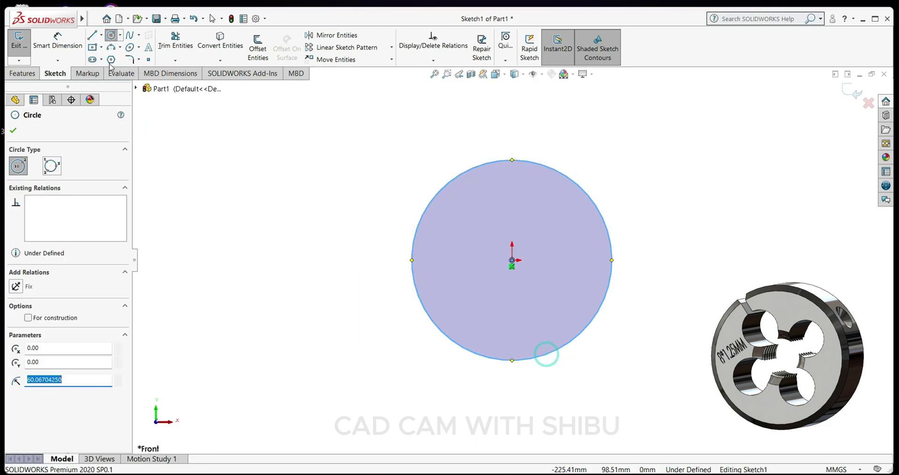
pyautogui.click(512, 260)
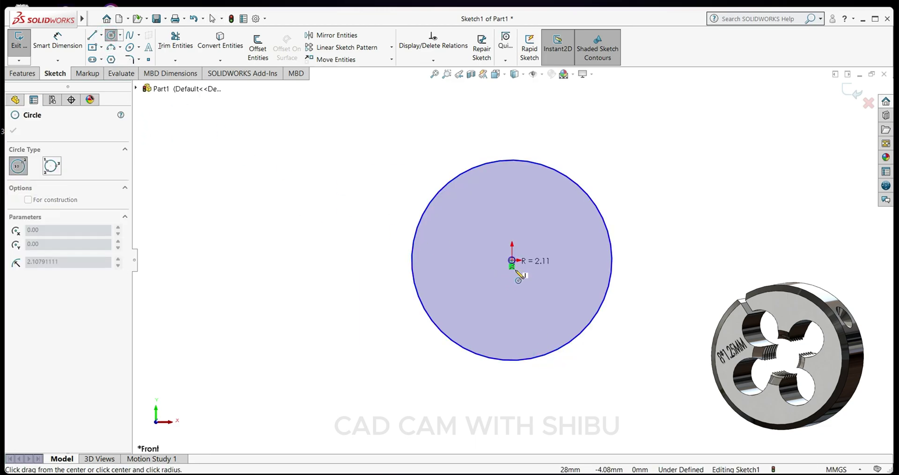
pyautogui.click(534, 301)
pyautogui.click(14, 131)
# Dimension the outer circle to Ø25 mm and the inner circle to Ø6.5 mm
pyautogui.click(58, 40)
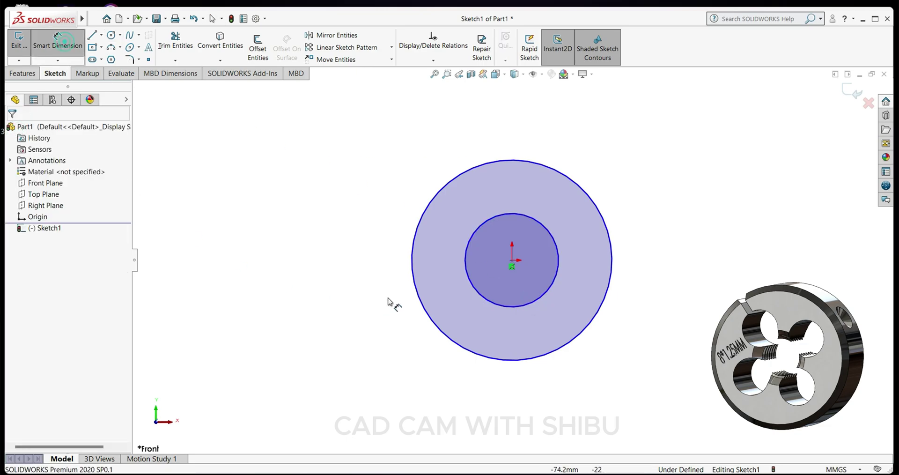
pyautogui.click(416, 298)
pyautogui.click(344, 265)
pyautogui.write('25')
pyautogui.press('Return')
pyautogui.click(499, 308)
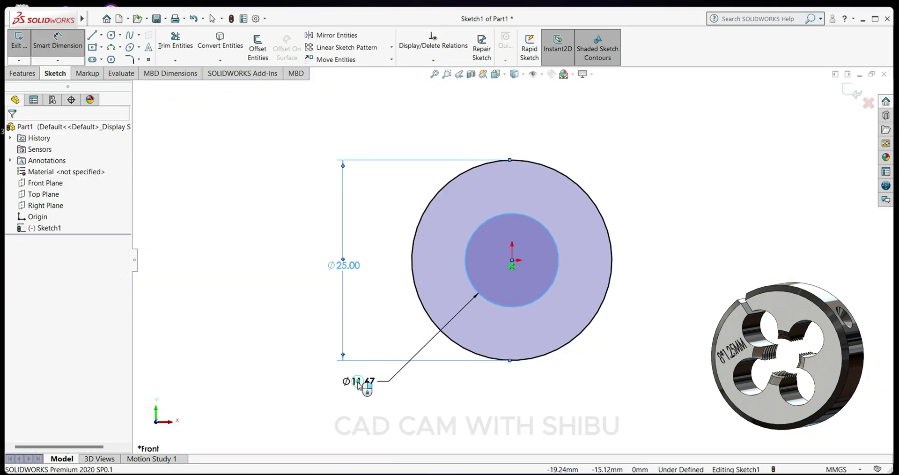
pyautogui.click(358, 382)
pyautogui.write('6.5')
pyautogui.press('Return')
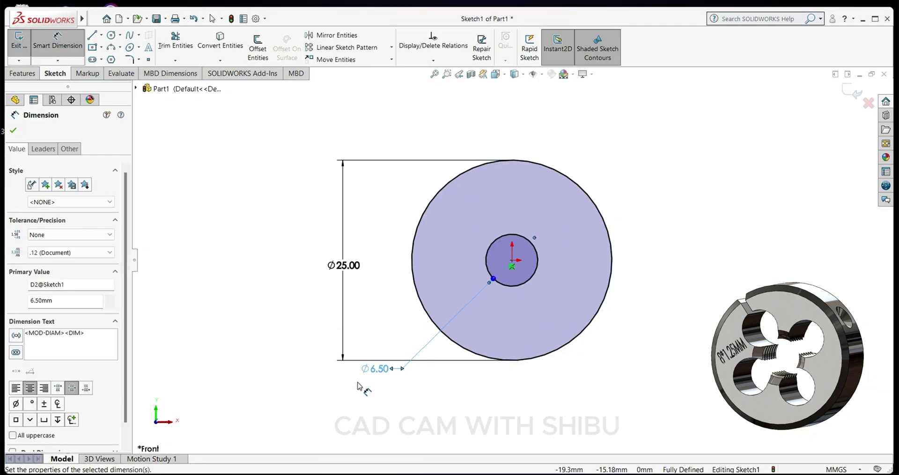
pyautogui.click(14, 133)
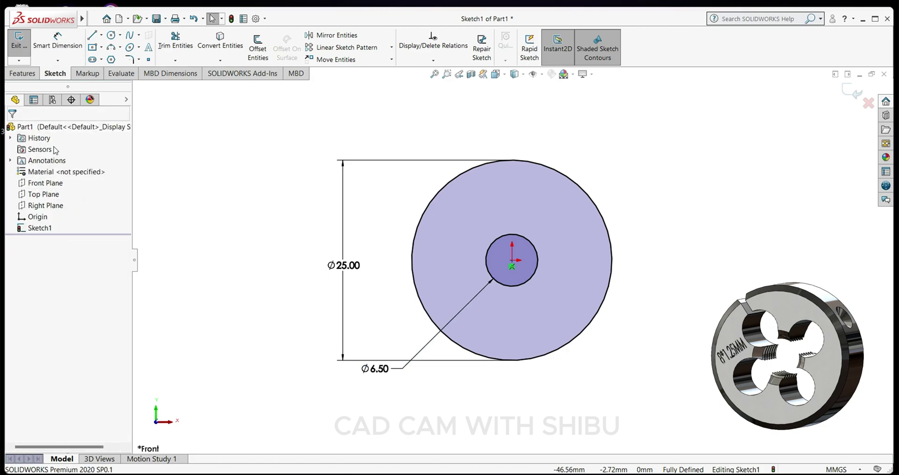
# Extrude the ring sketch Blind 10 mm into a disc with a central hole
pyautogui.click(23, 74)
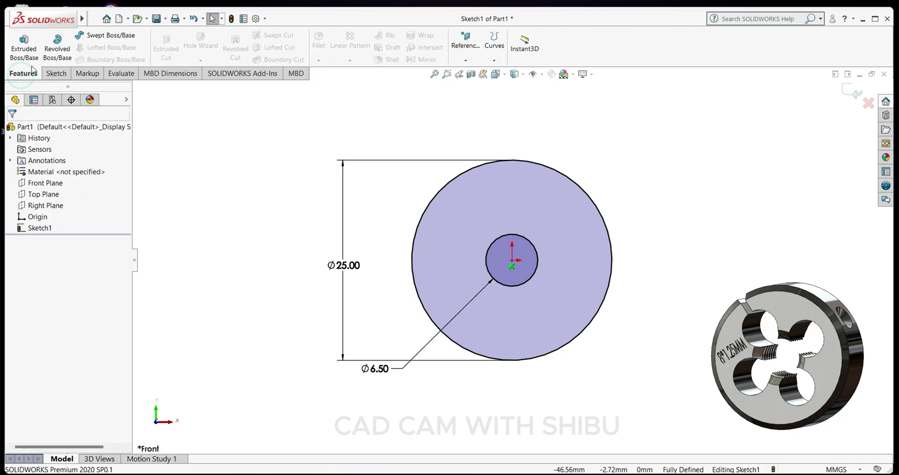
pyautogui.click(24, 51)
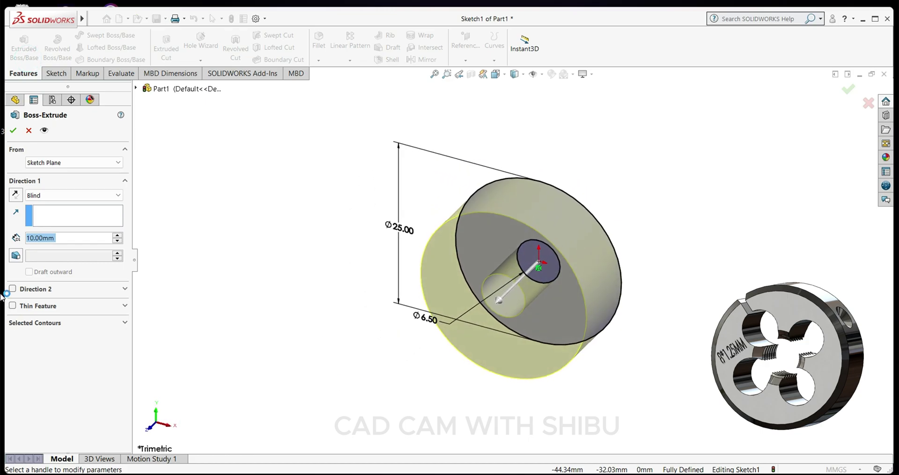
pyautogui.click(13, 131)
# Select the central hole's edge and begin a fillet on it
pyautogui.moveTo(411, 334); pyautogui.dragTo(429, 255, button='middle')
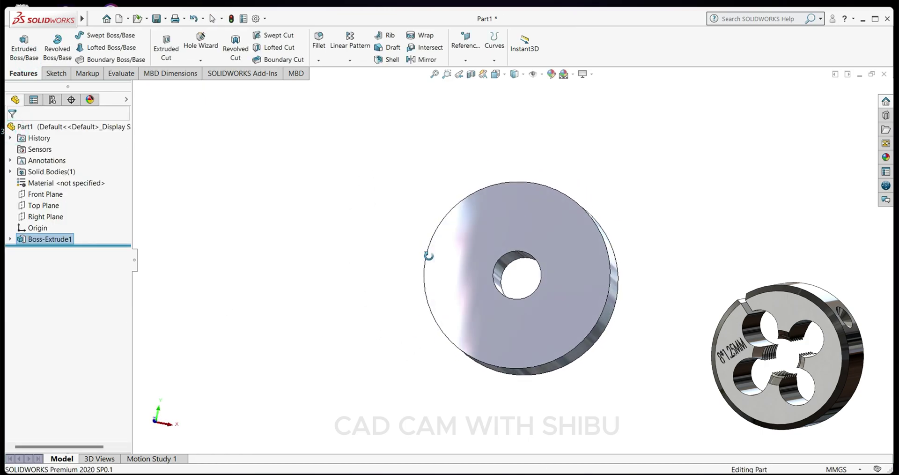
pyautogui.click(507, 257)
pyautogui.click(320, 60)
pyautogui.click(333, 73)
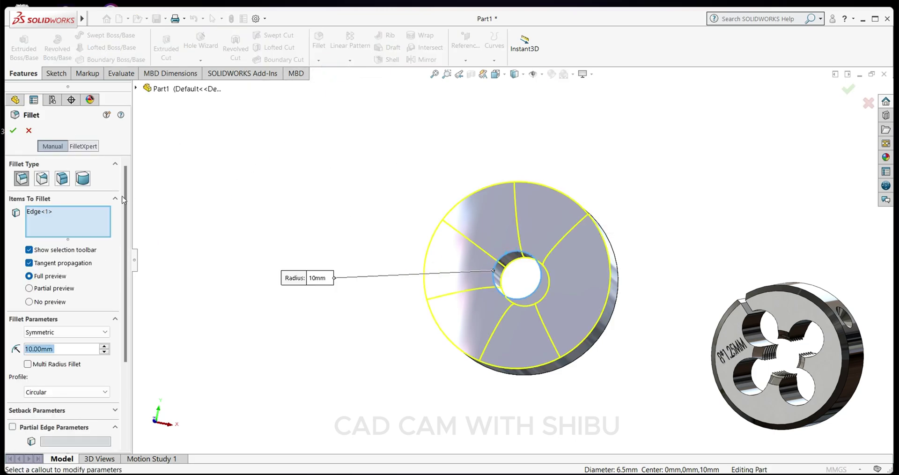
# Replace the fillet with a 1.5 mm chamfer on the hole edge
pyautogui.click(29, 131)
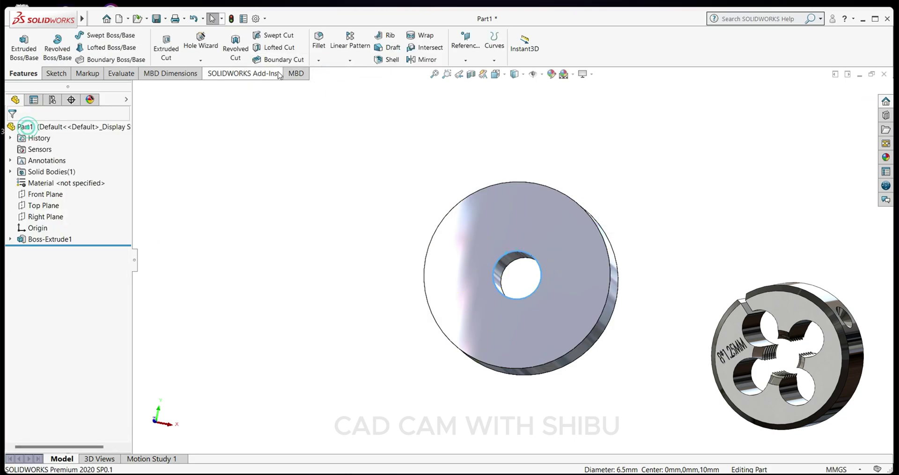
pyautogui.click(319, 60)
pyautogui.click(335, 84)
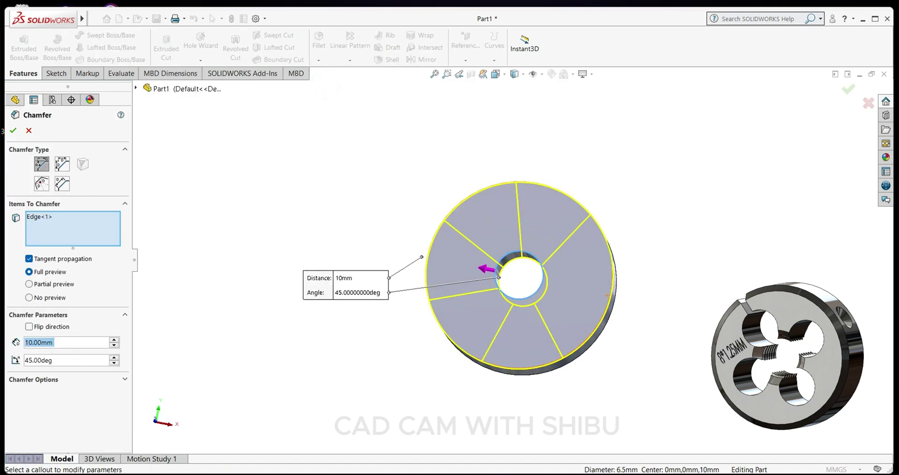
pyautogui.write('1.5')
pyautogui.press('Return')
# Add the hole's opposite edge, remove a mistaken face, and accept the 1.5 mm × 45° chamfer
pyautogui.moveTo(532, 378); pyautogui.dragTo(531, 267, button='middle')
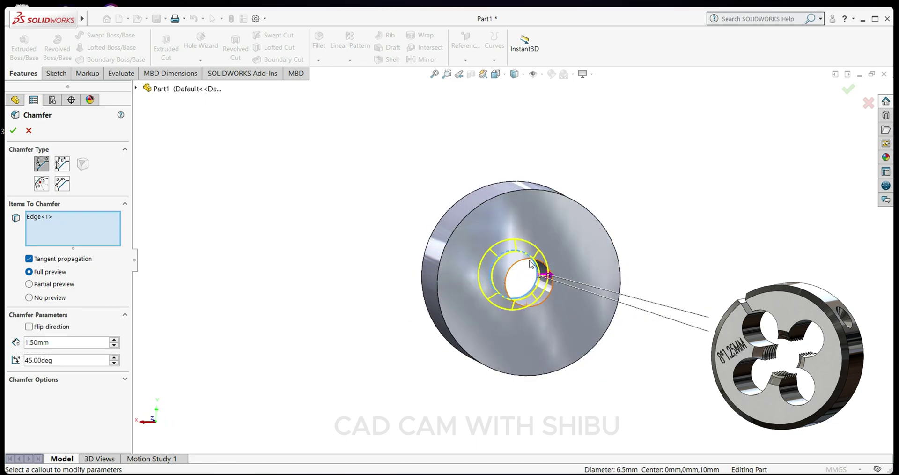
pyautogui.scroll(-5, 529, 325)
pyautogui.click(555, 256)
pyautogui.scroll(2, 518, 367)
pyautogui.scroll(2, 407, 354)
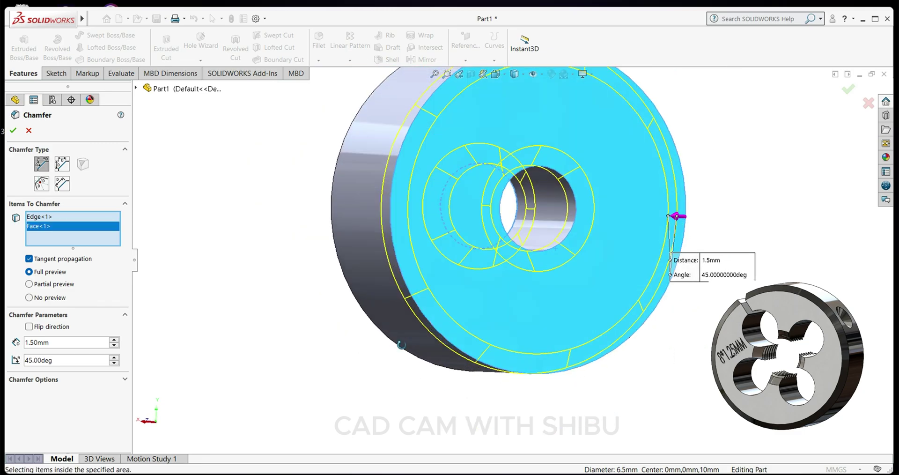
pyautogui.rightClick(67, 228)
pyautogui.click(93, 250)
pyautogui.click(546, 253)
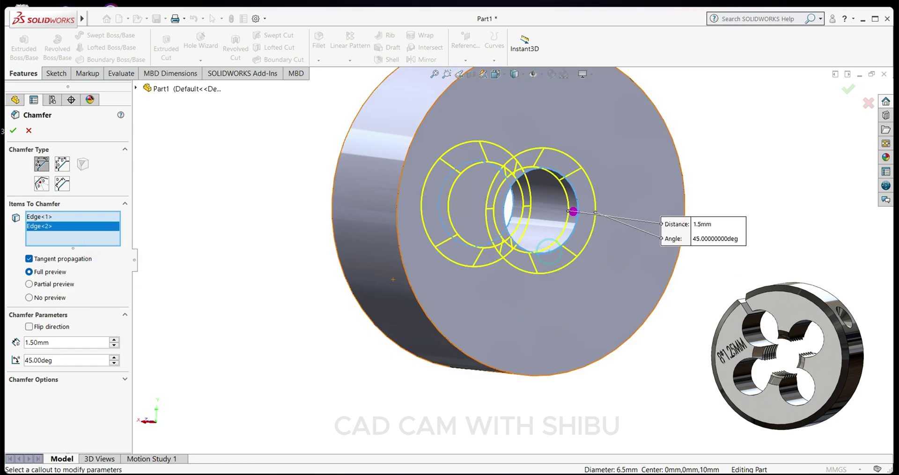
pyautogui.click(13, 130)
pyautogui.moveTo(180, 256)
pyautogui.mouseDown(button='middle')
pyautogui.moveTo(309, 192)
pyautogui.moveTo(365, 201)
pyautogui.moveTo(354, 135)
pyautogui.mouseUp(button='middle')
pyautogui.click(355, 155)
# Apply a 1 mm chamfer (Chamfer2) to the front and back outer rim edges
pyautogui.click(318, 60)
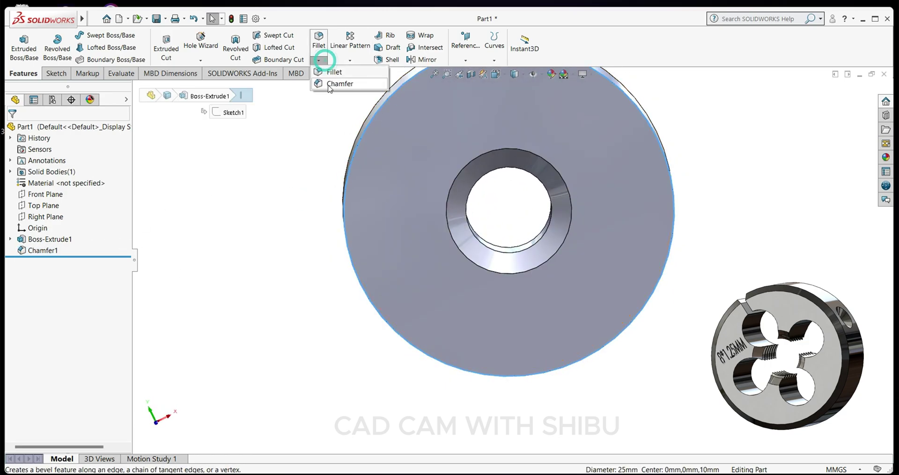
pyautogui.click(335, 82)
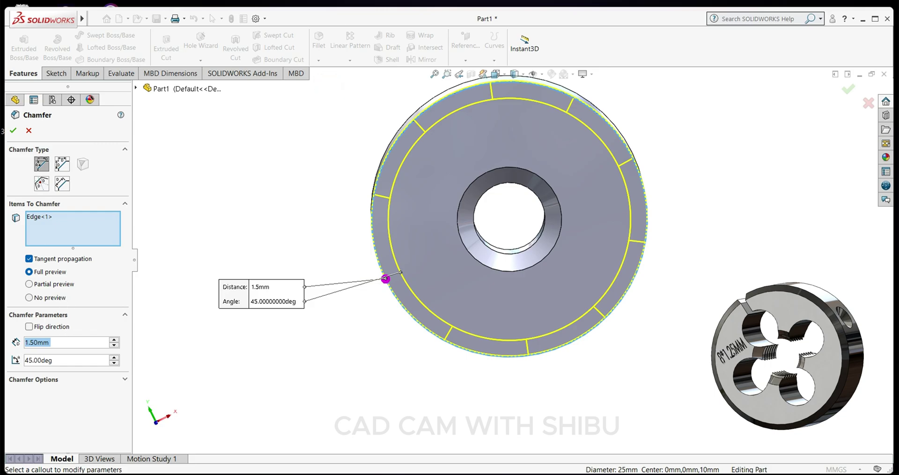
pyautogui.write('1')
pyautogui.press('Return')
pyautogui.moveTo(283, 217)
pyautogui.mouseDown(button='middle')
pyautogui.moveTo(346, 269)
pyautogui.moveTo(498, 314)
pyautogui.moveTo(504, 274)
pyautogui.mouseUp(button='middle')
pyautogui.click(503, 275)
pyautogui.click(13, 131)
pyautogui.moveTo(618, 325)
pyautogui.mouseDown(button='middle')
pyautogui.moveTo(518, 236)
pyautogui.moveTo(698, 305)
pyautogui.moveTo(583, 260)
pyautogui.moveTo(607, 308)
pyautogui.moveTo(572, 315)
pyautogui.moveTo(556, 289)
pyautogui.moveTo(492, 367)
pyautogui.mouseUp(button='middle')
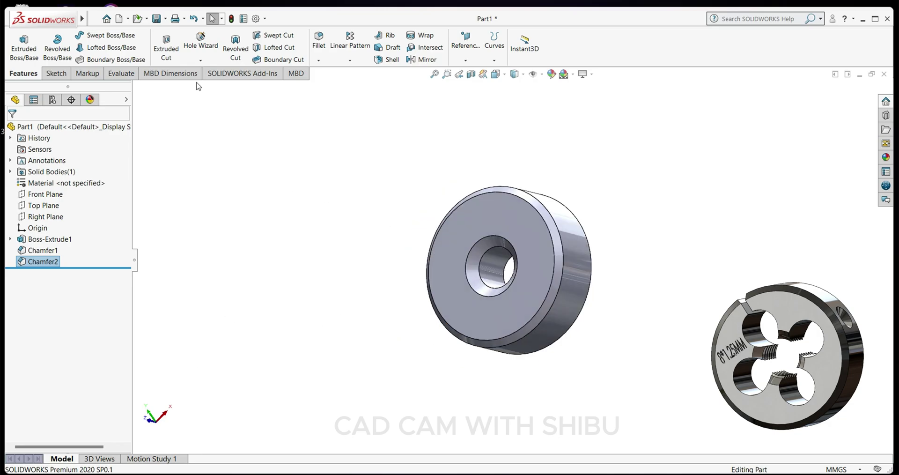
pyautogui.click(200, 60)
# Start a thread with the hole edge as start and the opposite face as end
pyautogui.click(203, 96)
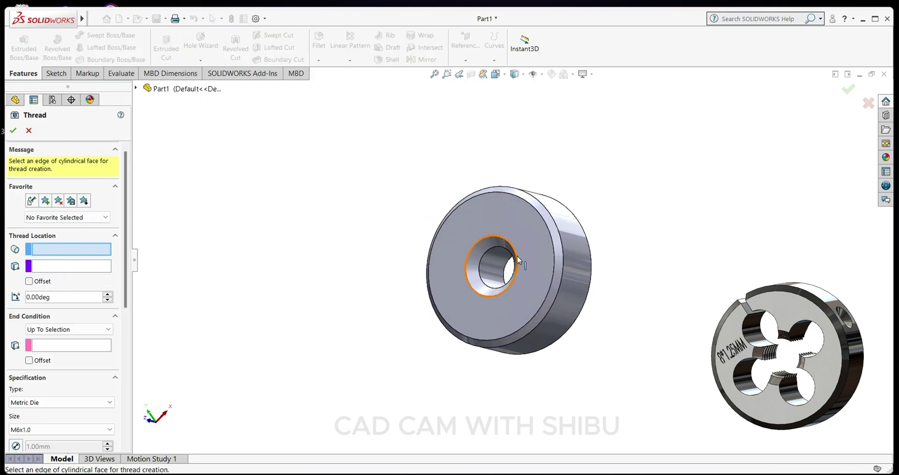
pyautogui.click(482, 283)
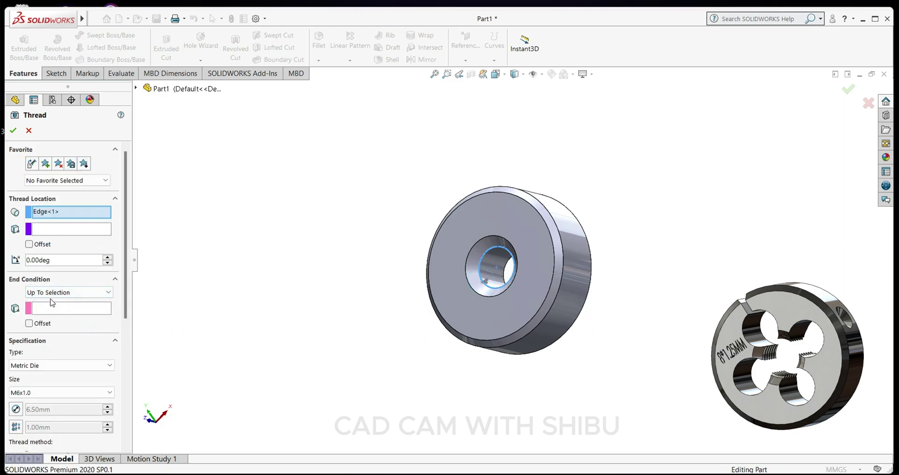
pyautogui.click(59, 306)
pyautogui.moveTo(331, 343); pyautogui.dragTo(534, 330, button='middle')
pyautogui.click(534, 331)
pyautogui.moveTo(367, 345); pyautogui.dragTo(387, 324, button='middle')
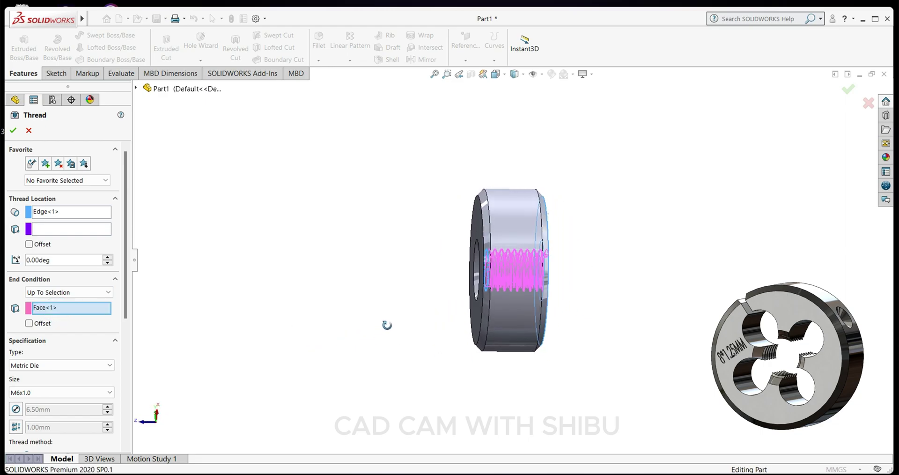
pyautogui.moveTo(402, 296); pyautogui.dragTo(417, 295, button='middle')
# Give the thread 3 mm start and end offsets
pyautogui.click(29, 244)
pyautogui.click(16, 259)
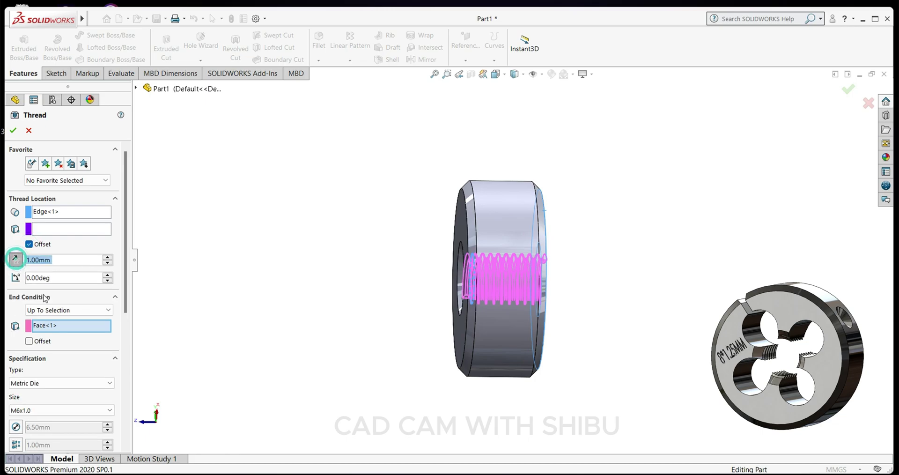
pyautogui.click(30, 341)
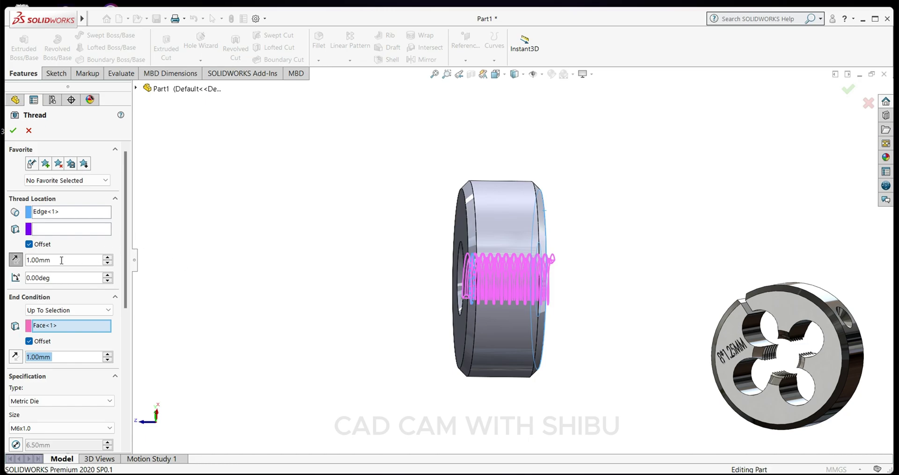
pyautogui.write('3')
pyautogui.press('Return')
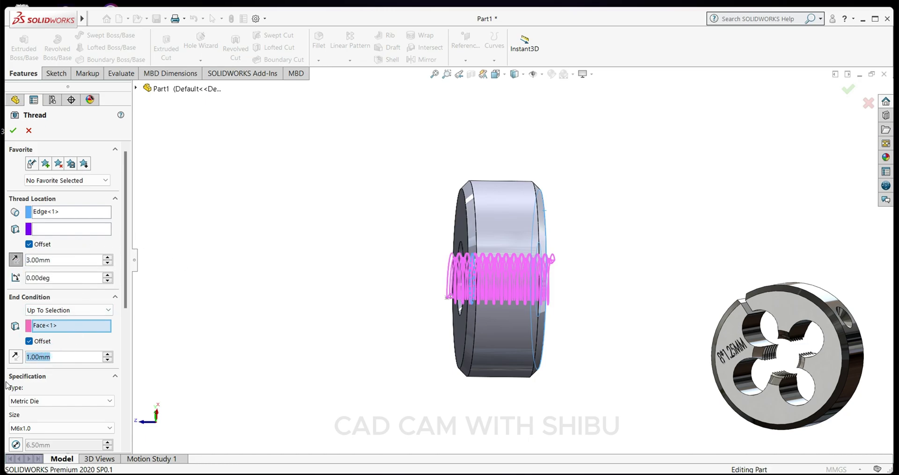
pyautogui.write('3')
pyautogui.press('Return')
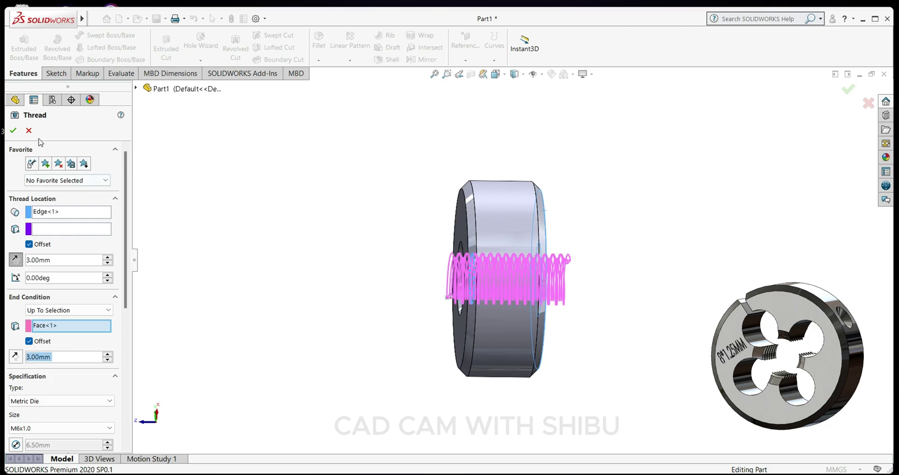
pyautogui.click(12, 131)
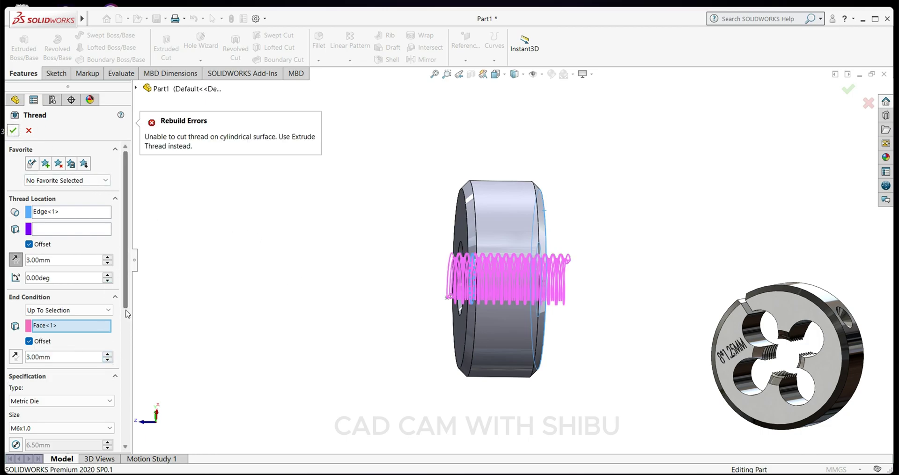
pyautogui.moveTo(125, 300)
pyautogui.mouseDown()
pyautogui.moveTo(127, 335)
pyautogui.moveTo(139, 297)
pyautogui.mouseUp()
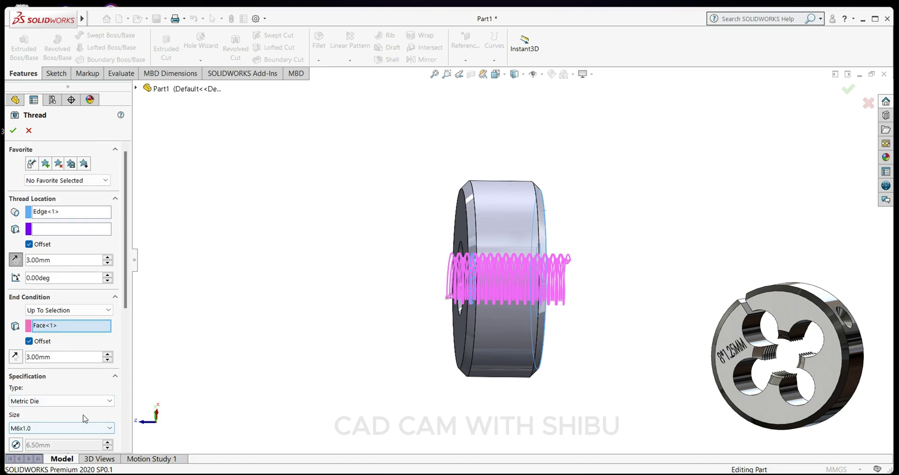
# Set the thread to Metric Tap, size M8x1.25, and accept Thread1
pyautogui.click(111, 399)
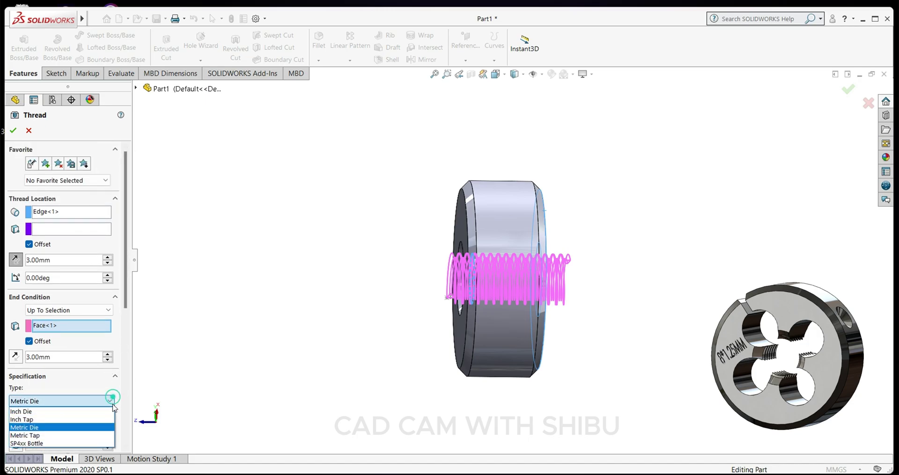
pyautogui.click(54, 436)
pyautogui.click(78, 427)
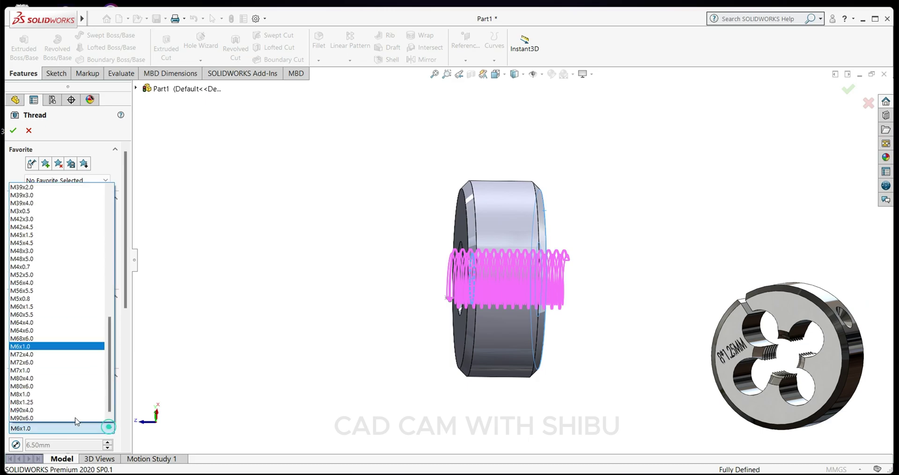
pyautogui.click(35, 404)
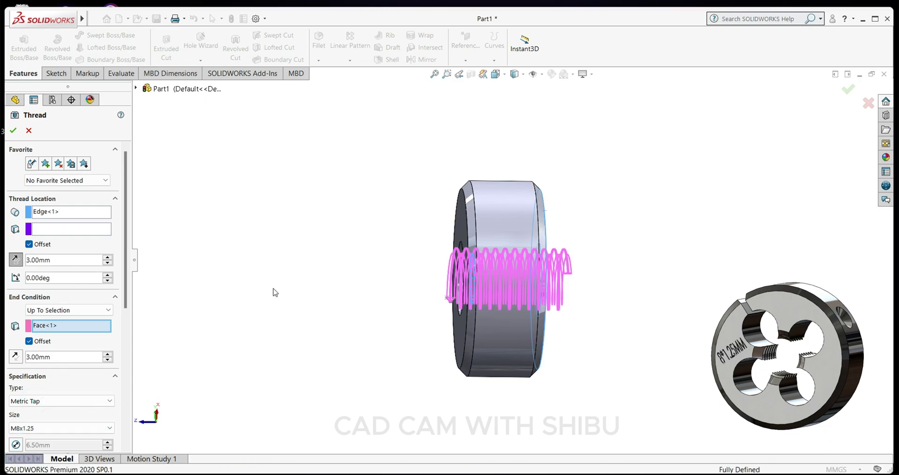
pyautogui.click(15, 132)
pyautogui.moveTo(357, 304)
pyautogui.mouseDown(button='middle')
pyautogui.moveTo(436, 188)
pyautogui.moveTo(533, 265)
pyautogui.mouseUp(button='middle')
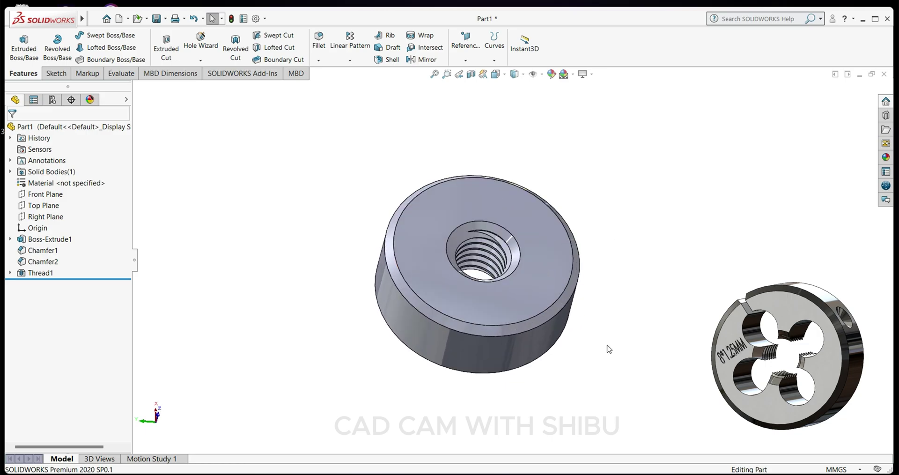
# Open a sketch on the die's front face and view it face-on
pyautogui.moveTo(520, 361)
pyautogui.mouseDown(button='middle')
pyautogui.moveTo(512, 377)
pyautogui.moveTo(501, 324)
pyautogui.mouseUp(button='middle')
pyautogui.click(523, 302)
pyautogui.click(539, 274)
pyautogui.press('space')
pyautogui.click(291, 433)
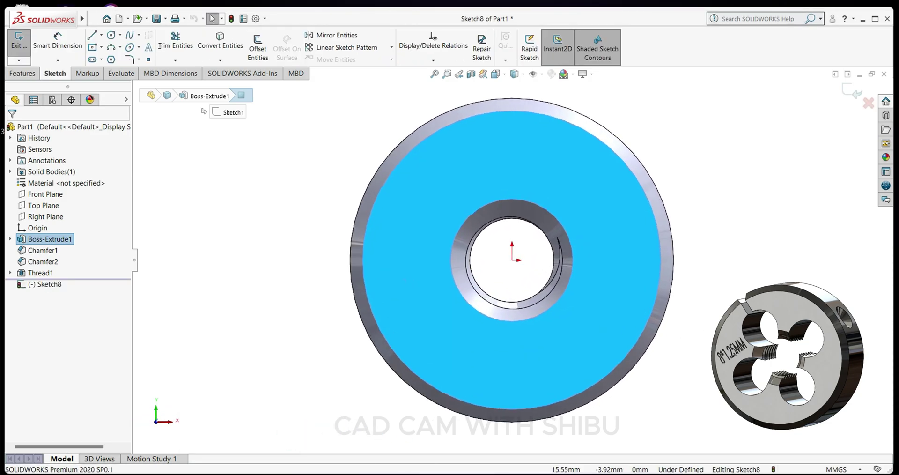
pyautogui.click(269, 236)
# Draw a horizontal centerline from the die's left edge through the centre
pyautogui.click(101, 35)
pyautogui.click(93, 58)
pyautogui.click(363, 260)
pyautogui.click(706, 260)
pyautogui.rightClick(777, 274)
pyautogui.click(797, 281)
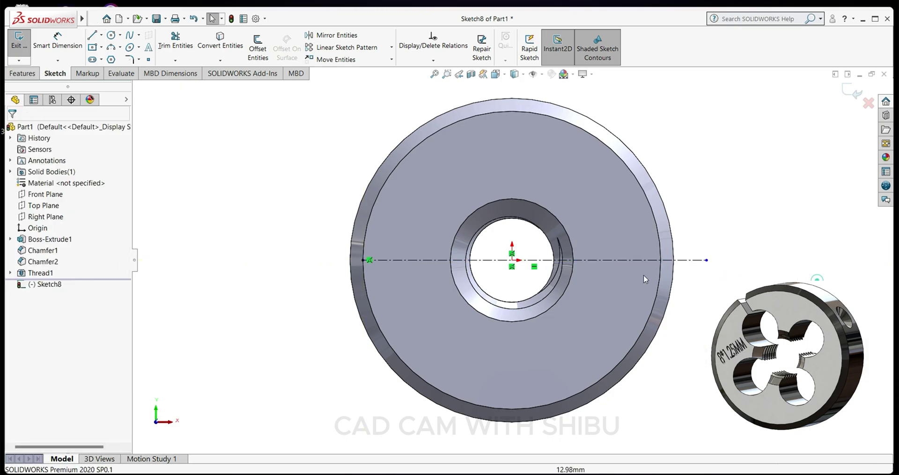
# Draw a circle centred on the centerline left of the die centre
pyautogui.click(111, 36)
pyautogui.click(407, 260)
pyautogui.click(438, 308)
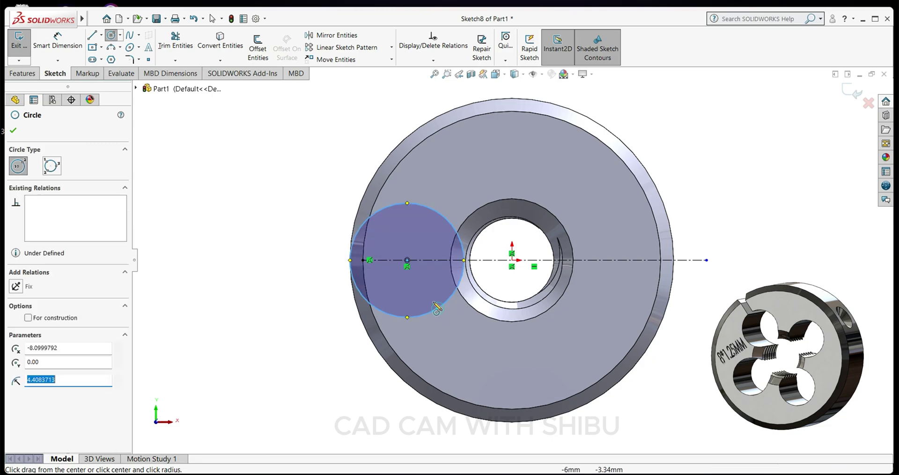
pyautogui.click(14, 131)
# Dimension the circle to Ø6.5 mm and its centre 6 mm from the origin
pyautogui.click(58, 39)
pyautogui.click(365, 300)
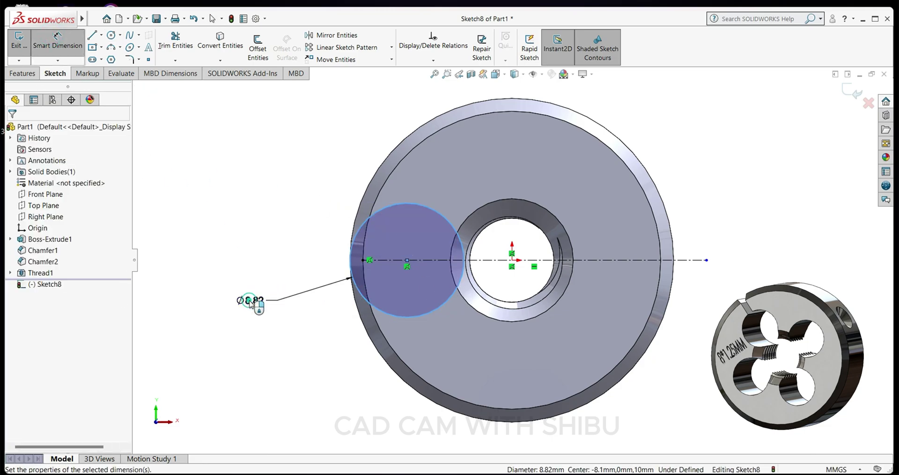
pyautogui.click(249, 301)
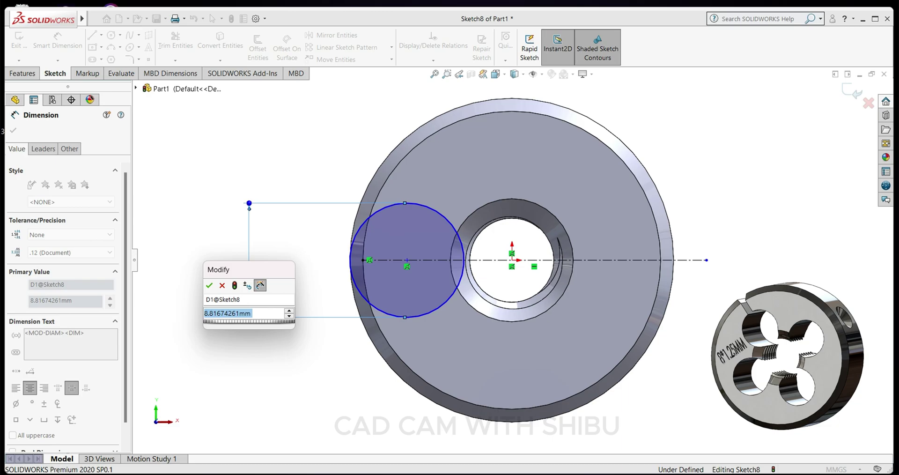
pyautogui.write('6.5')
pyautogui.press('Return')
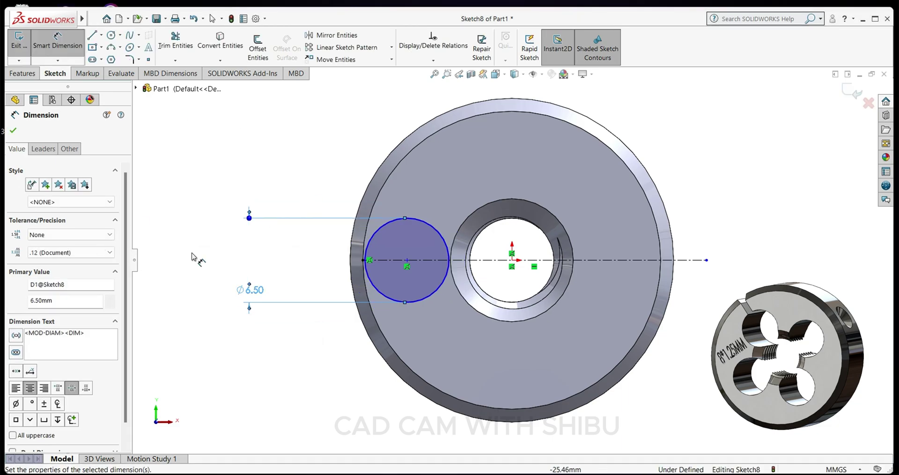
pyautogui.click(407, 261)
pyautogui.click(512, 265)
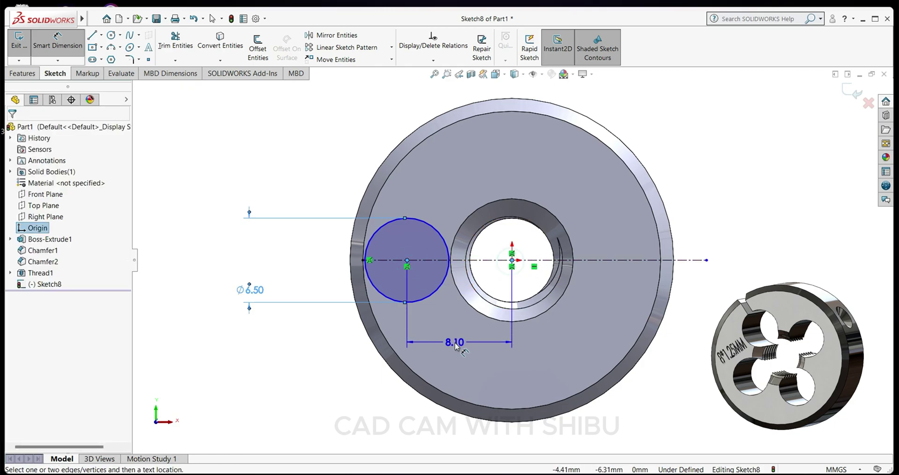
pyautogui.click(453, 344)
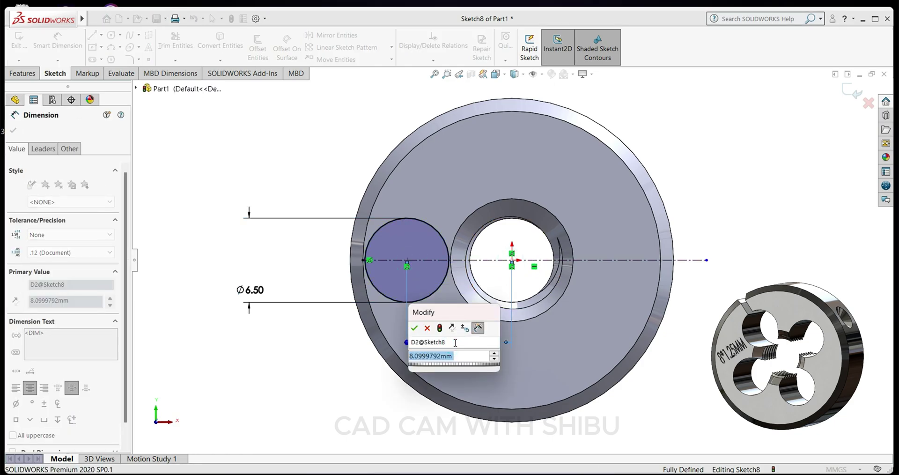
pyautogui.write('6')
pyautogui.press('Return')
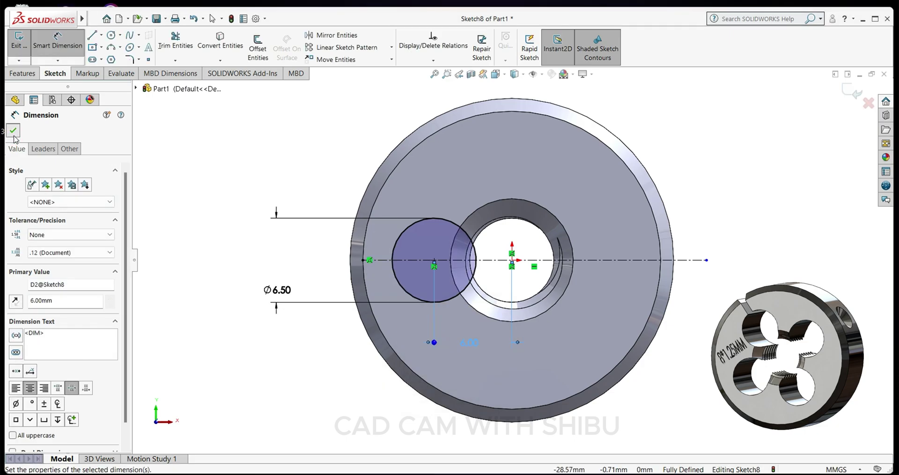
pyautogui.click(13, 131)
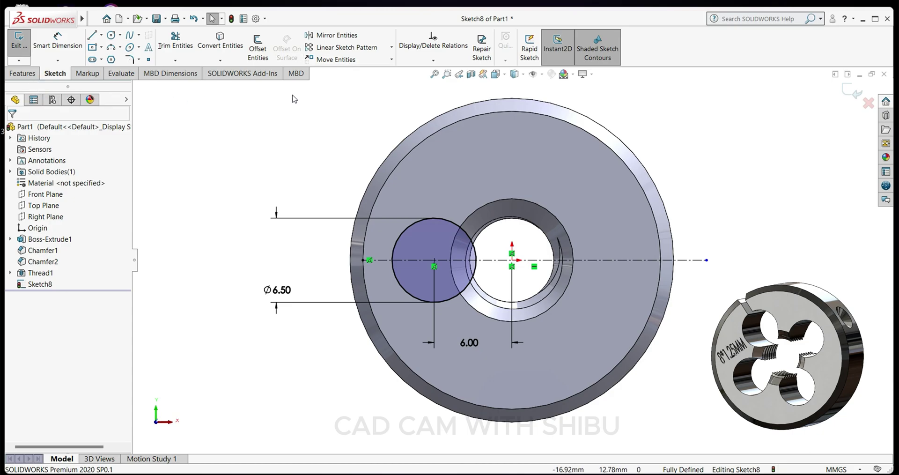
# Set up a circular sketch pattern of the 6.5 mm circle: 4 instances over 360°
pyautogui.click(392, 47)
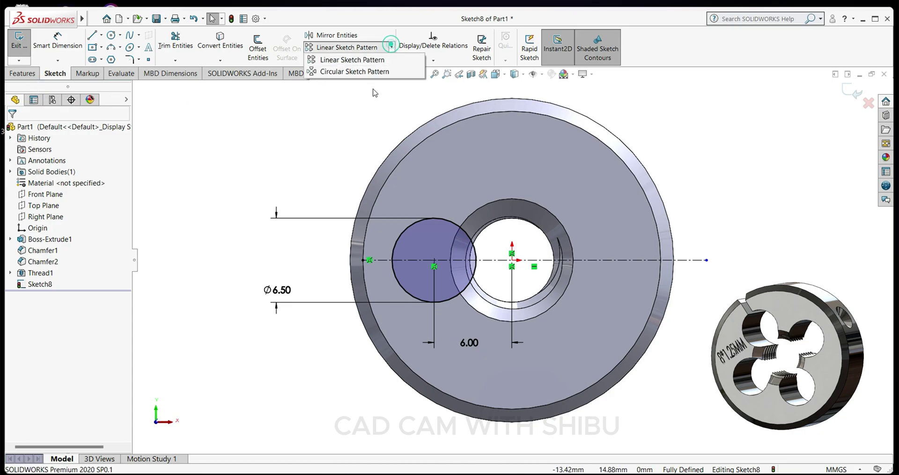
pyautogui.click(342, 71)
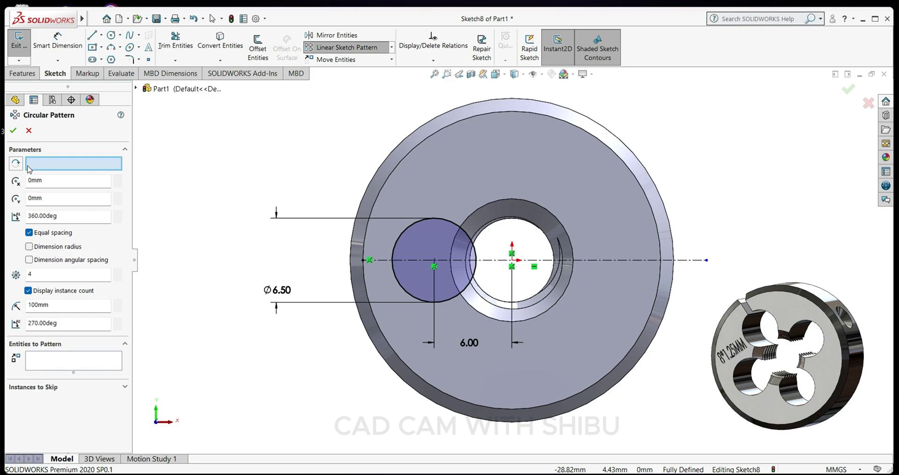
pyautogui.click(430, 218)
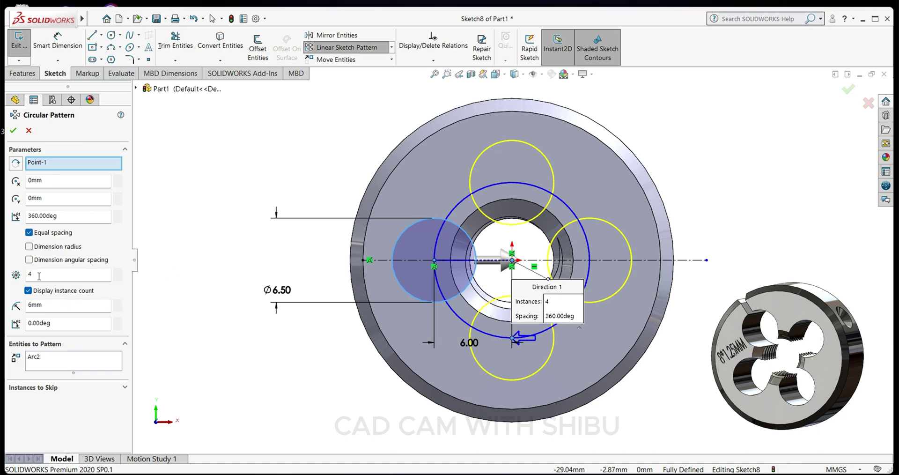
# Accept the pattern and cut the four circles Through All as Cut-Extrude1
pyautogui.click(14, 131)
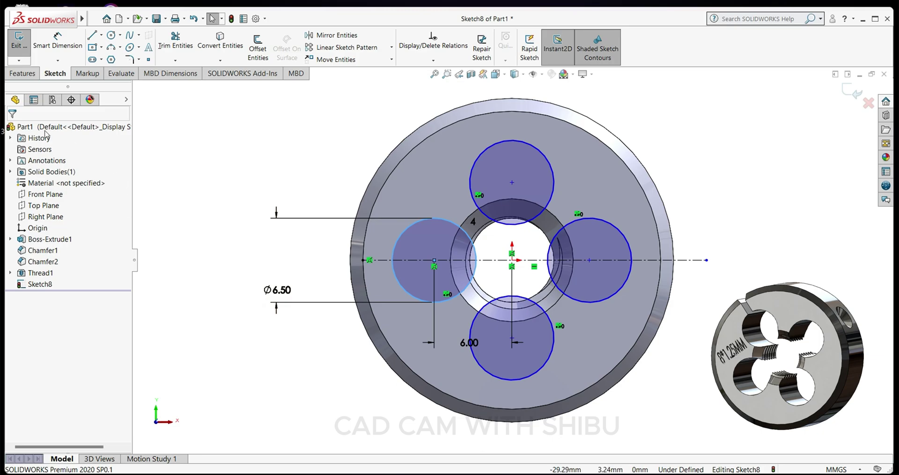
pyautogui.click(19, 73)
pyautogui.click(167, 47)
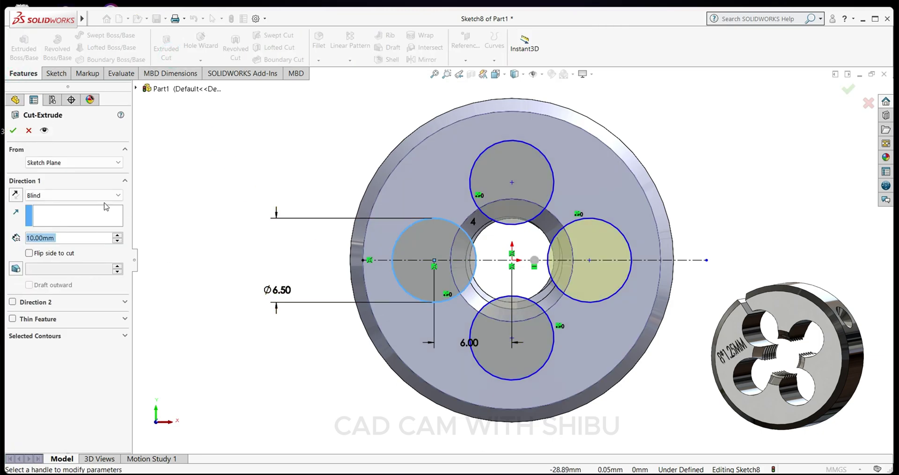
pyautogui.click(106, 195)
pyautogui.click(47, 212)
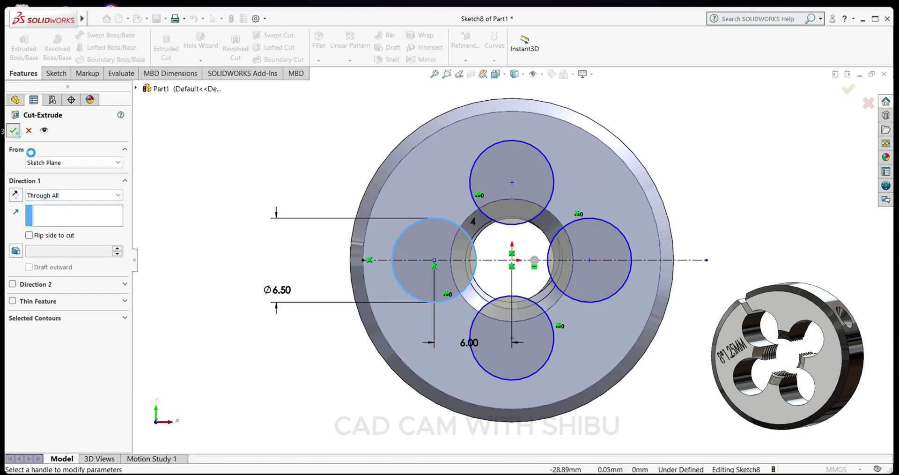
pyautogui.click(13, 130)
pyautogui.moveTo(246, 229)
pyautogui.mouseDown(button='middle')
pyautogui.moveTo(219, 279)
pyautogui.moveTo(192, 195)
pyautogui.moveTo(332, 257)
pyautogui.moveTo(394, 204)
pyautogui.moveTo(522, 139)
pyautogui.moveTo(499, 178)
pyautogui.moveTo(415, 252)
pyautogui.mouseUp(button='middle')
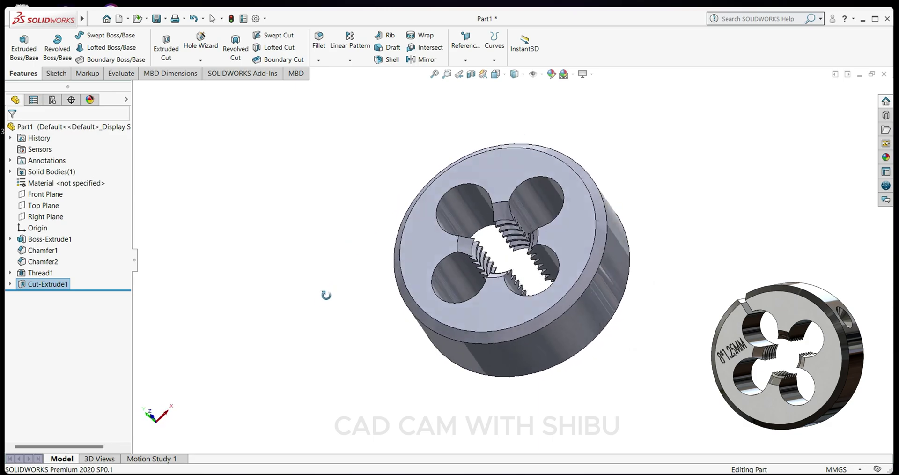
# Orbit to check the four clearance holes, then start Sketch9 on the die's front face in Front view
pyautogui.moveTo(324, 297)
pyautogui.mouseDown(button='middle')
pyautogui.moveTo(315, 330)
pyautogui.moveTo(344, 351)
pyautogui.moveTo(375, 352)
pyautogui.moveTo(414, 337)
pyautogui.moveTo(524, 203)
pyautogui.moveTo(518, 251)
pyautogui.moveTo(542, 276)
pyautogui.moveTo(521, 292)
pyautogui.mouseUp(button='middle')
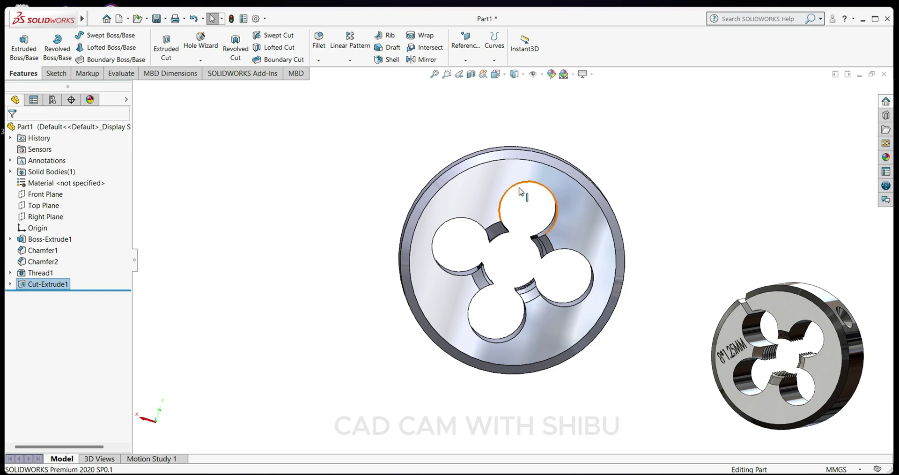
pyautogui.press('space')
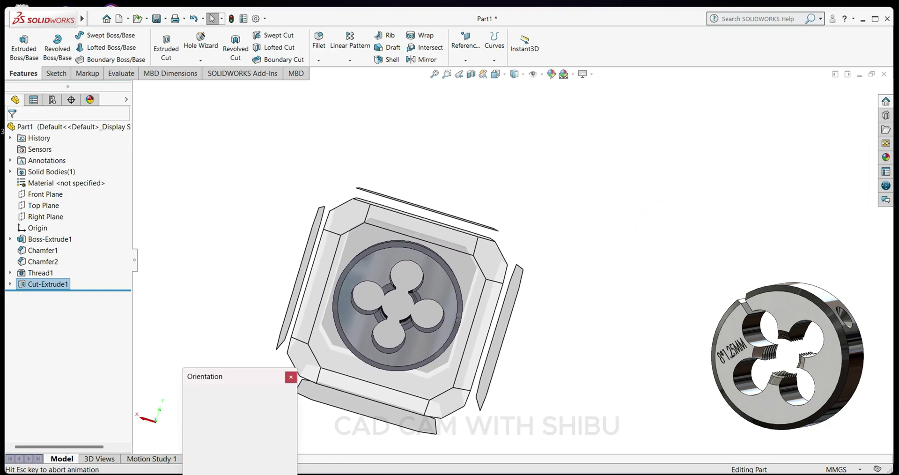
pyautogui.click(289, 438)
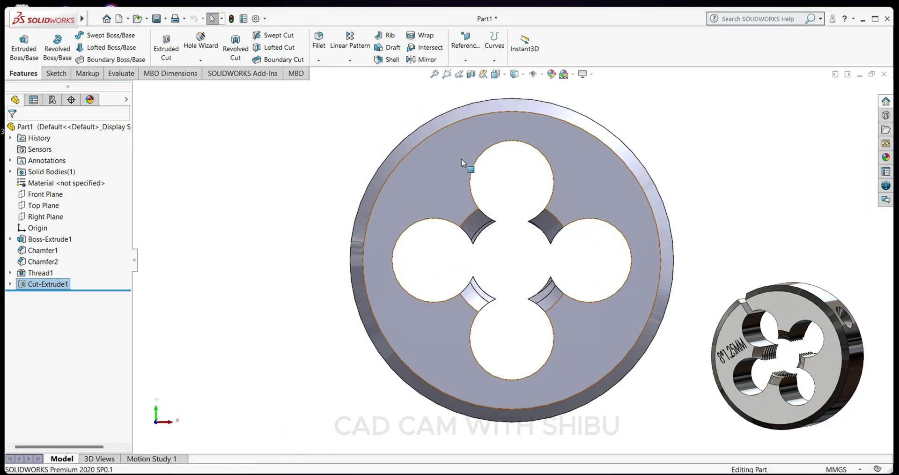
pyautogui.click(461, 158)
pyautogui.click(502, 130)
# Draw a vertical centerline from the die's centre up past its top rim, viewed face-on
pyautogui.press('space')
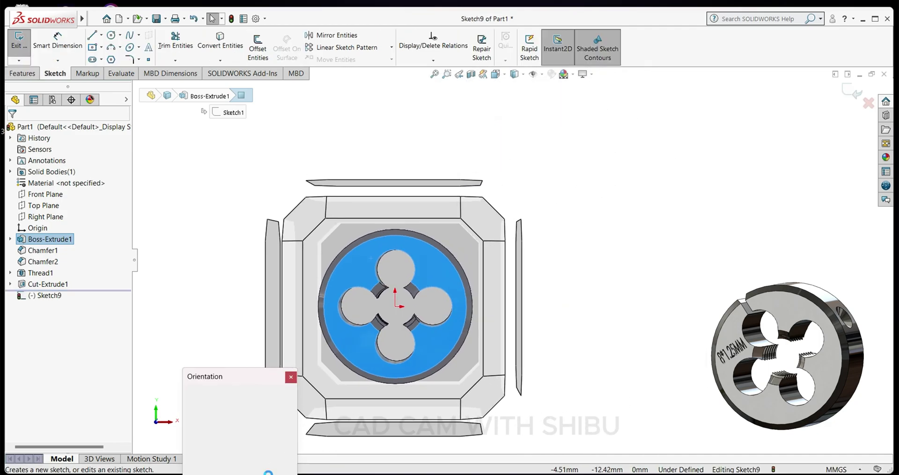
pyautogui.click(291, 432)
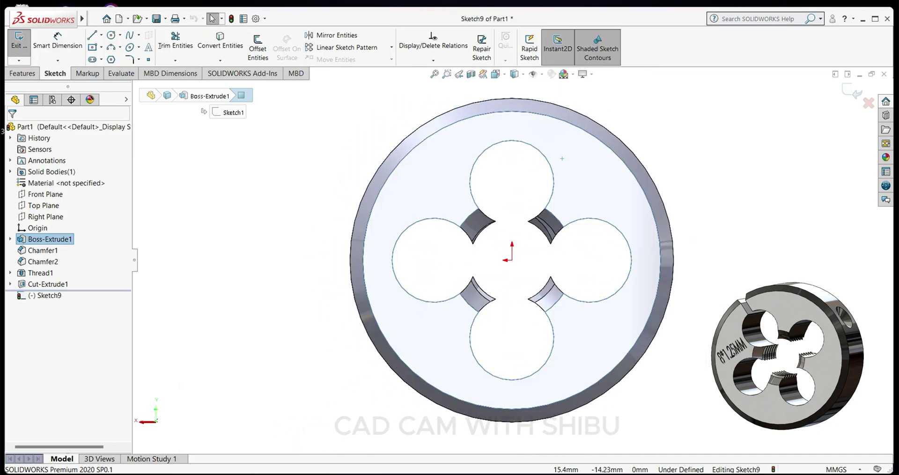
pyautogui.press('space')
pyautogui.click(290, 431)
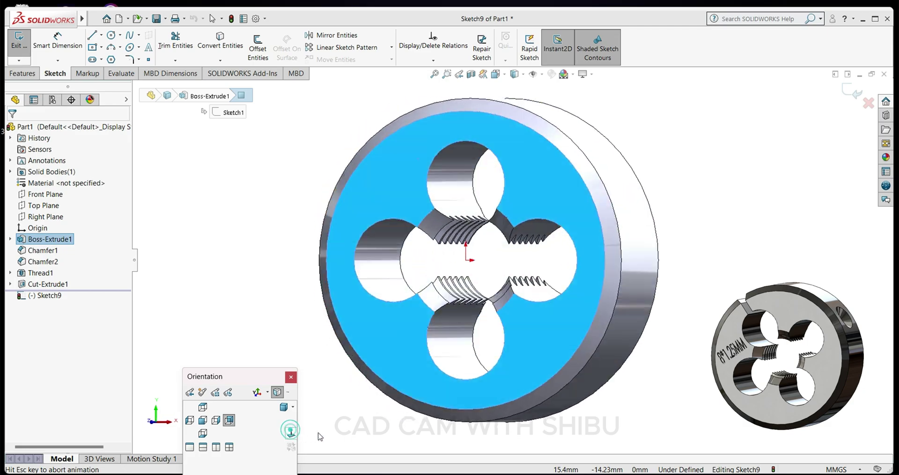
pyautogui.click(101, 35)
pyautogui.click(117, 56)
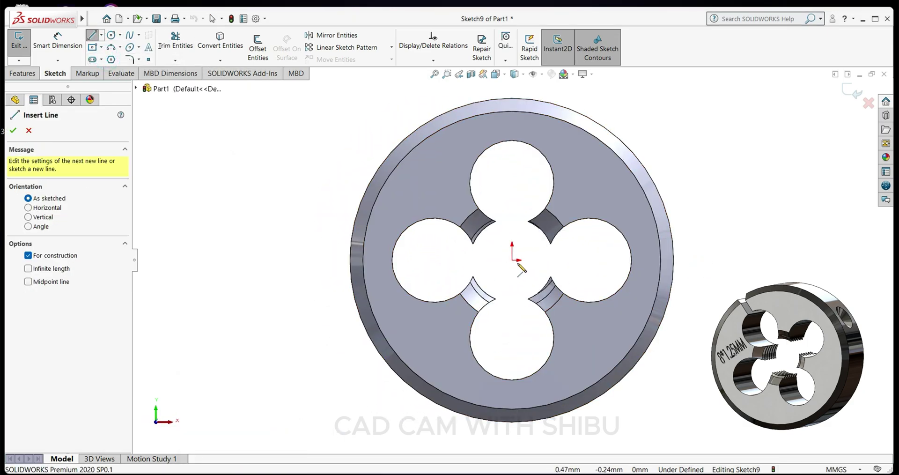
pyautogui.click(515, 263)
pyautogui.scroll(3, 515, 263)
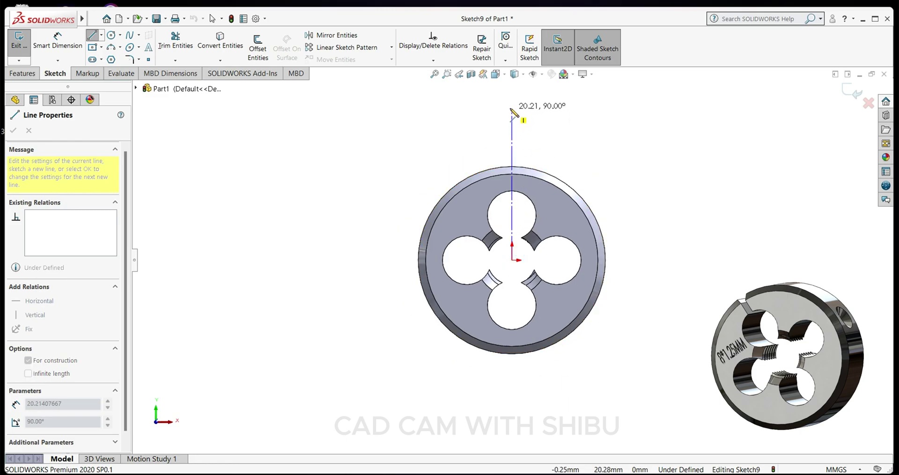
pyautogui.click(512, 99)
pyautogui.rightClick(547, 90)
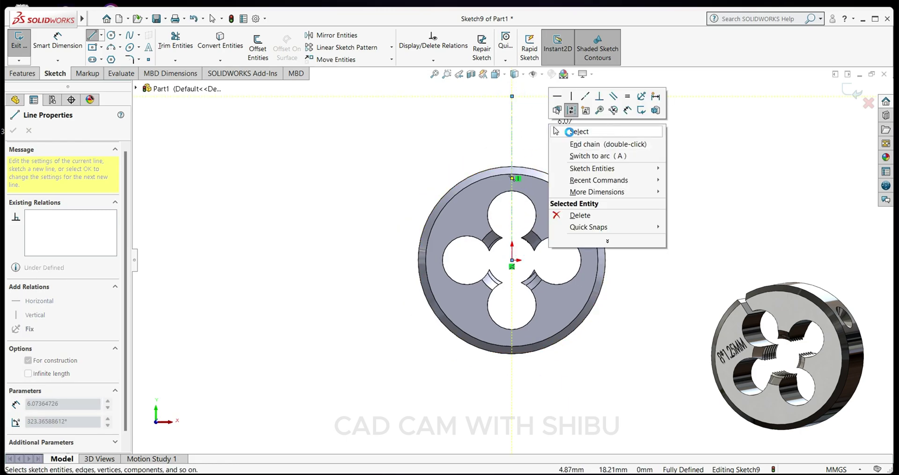
pyautogui.click(569, 131)
# Sketch the half-slot at the rim: horizontal top edge, slanted side, and short closing segment to the centerline
pyautogui.scroll(-2, 474, 172)
pyautogui.click(93, 34)
pyautogui.scroll(-3, 497, 197)
pyautogui.scroll(-1, 501, 210)
pyautogui.click(506, 224)
pyautogui.click(472, 224)
pyautogui.click(492, 269)
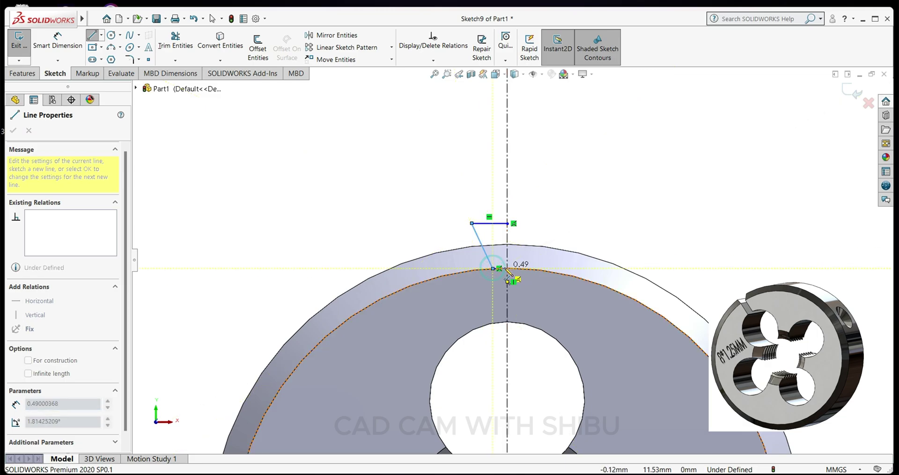
pyautogui.click(508, 270)
pyautogui.rightClick(628, 227)
pyautogui.click(661, 248)
pyautogui.press('Escape')
pyautogui.scroll(-3, 511, 285)
# Dimension the half-slot's short bottom line 0.50 mm and its top line 1.40 mm
pyautogui.click(73, 47)
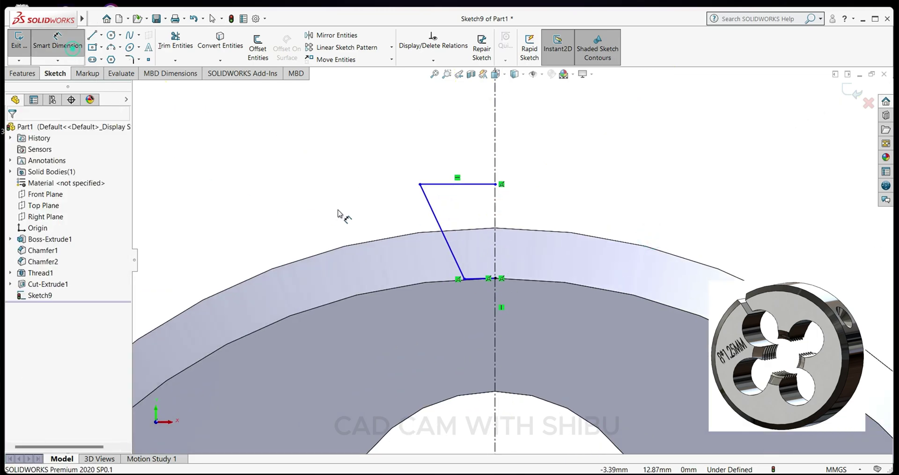
pyautogui.click(482, 281)
pyautogui.click(461, 323)
pyautogui.write('0.5')
pyautogui.press('Return')
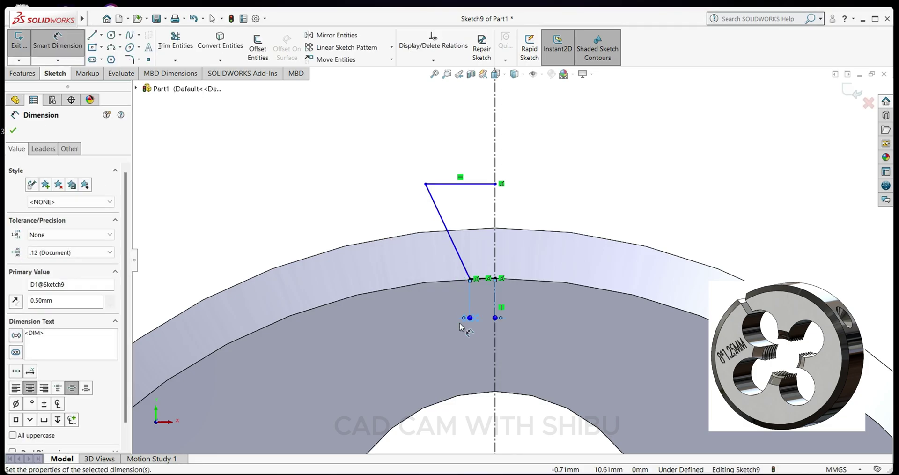
pyautogui.click(481, 184)
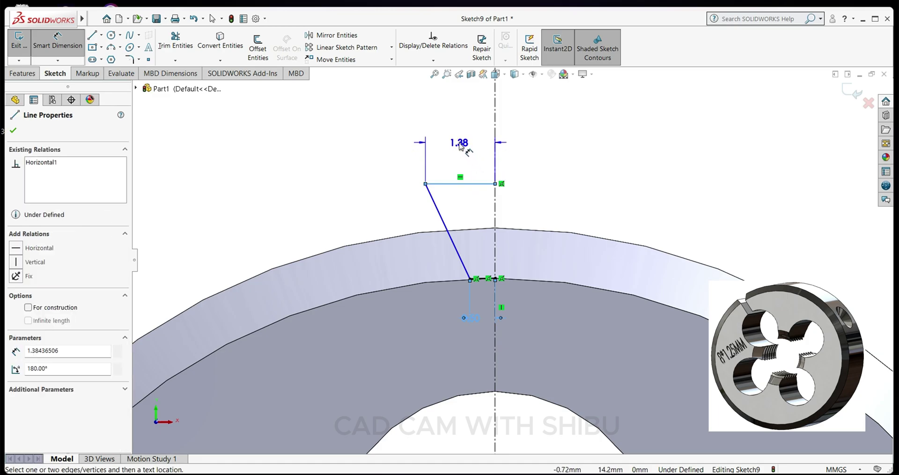
pyautogui.click(465, 156)
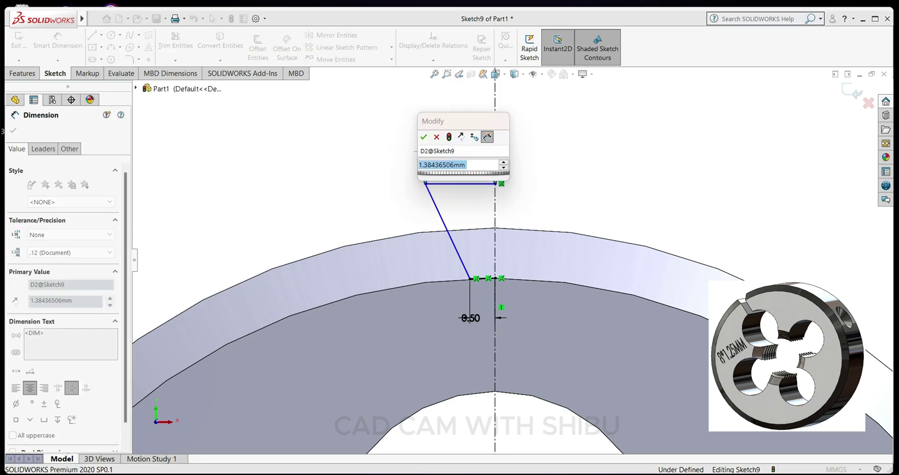
pyautogui.write('1.4')
pyautogui.press('Return')
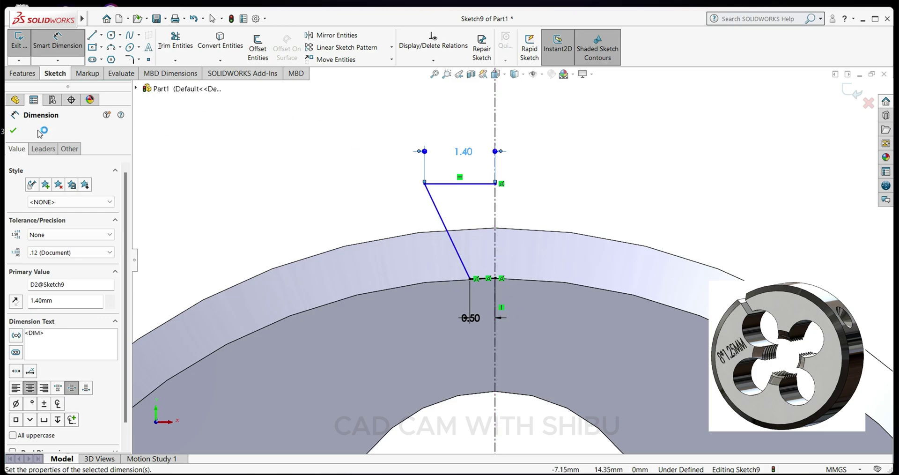
pyautogui.click(13, 131)
pyautogui.click(337, 36)
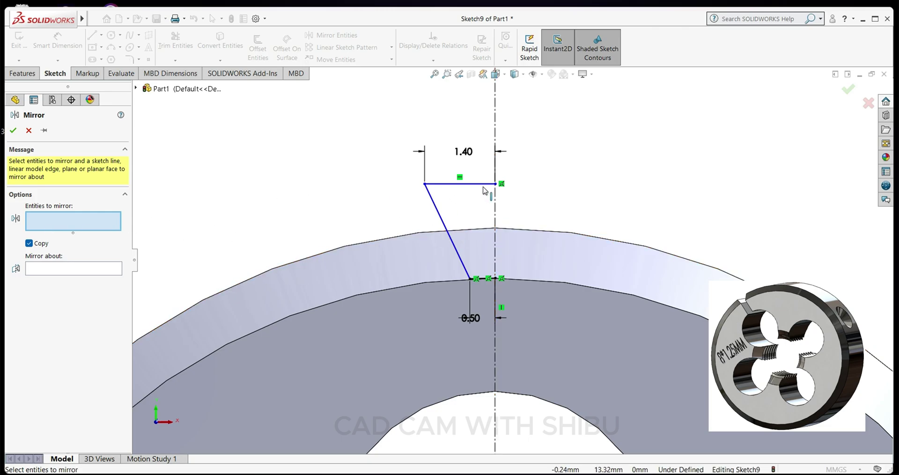
# Mirror the top, slanted and bottom half-slot lines about the vertical centerline into a full trapezoid
pyautogui.click(484, 185)
pyautogui.click(449, 234)
pyautogui.scroll(-1, 503, 264)
pyautogui.scroll(-5, 503, 264)
pyautogui.click(461, 321)
pyautogui.scroll(3, 513, 258)
pyautogui.click(74, 288)
pyautogui.click(497, 173)
pyautogui.scroll(3, 511, 260)
pyautogui.click(13, 130)
pyautogui.scroll(3, 506, 277)
pyautogui.scroll(-2, 510, 274)
pyautogui.scroll(2, 511, 278)
pyautogui.scroll(2, 509, 280)
pyautogui.scroll(-1, 506, 282)
pyautogui.scroll(-2, 506, 286)
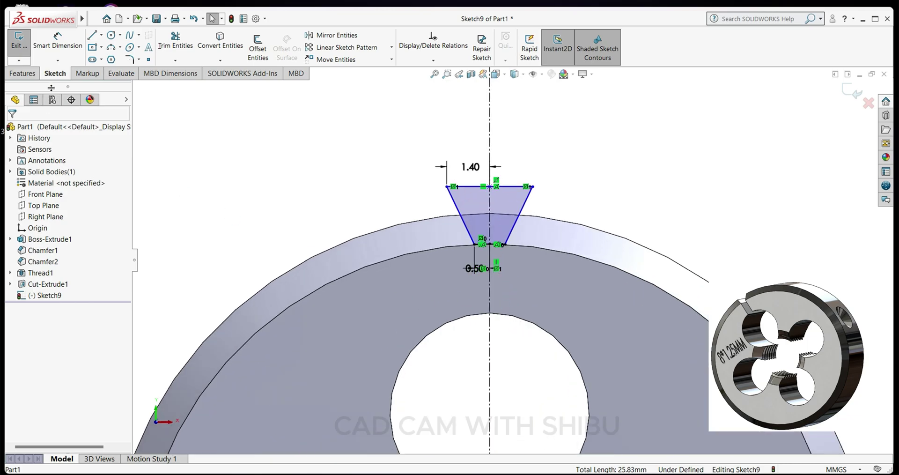
# Draw the channel's left side and bottom edge down from the trapezoid base toward the central hole
pyautogui.click(93, 35)
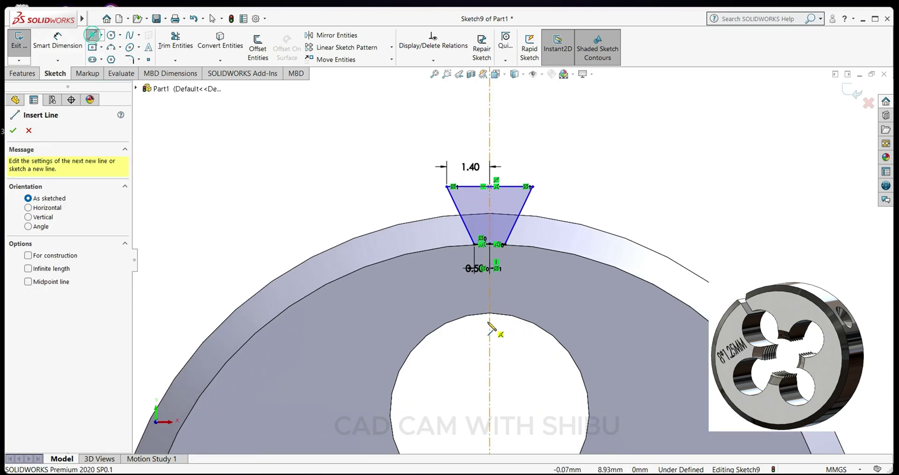
pyautogui.click(474, 244)
pyautogui.click(474, 326)
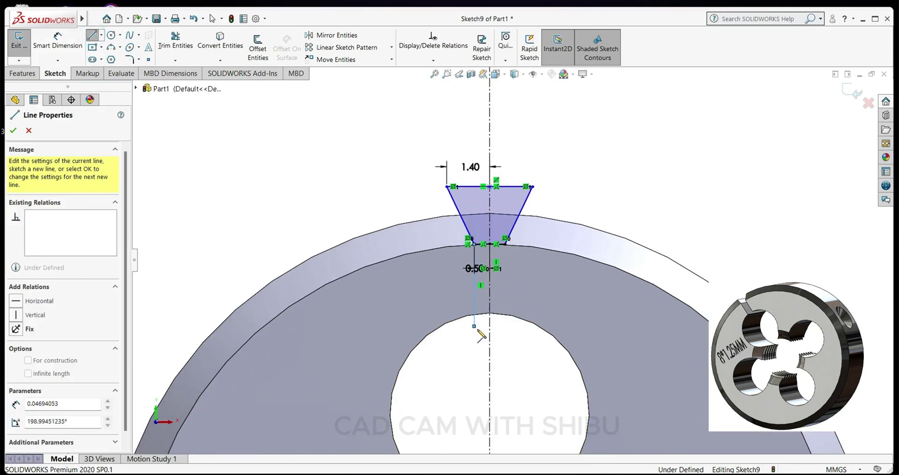
pyautogui.click(511, 326)
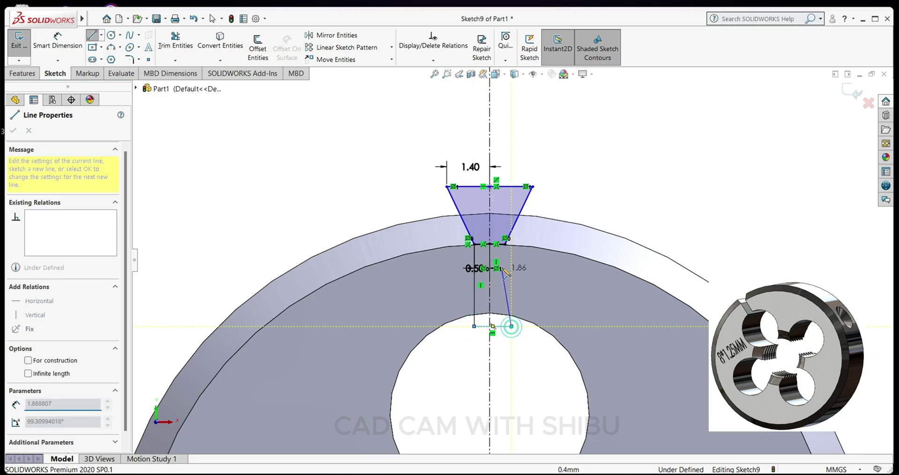
pyautogui.click(509, 244)
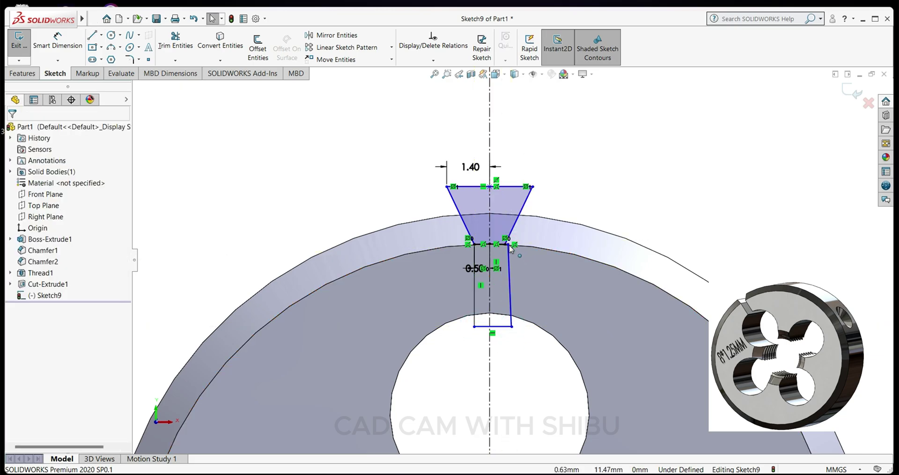
pyautogui.hotkey('ctrl', 'z')
# Close the channel's right side up to the trapezoid base and make that side vertical
pyautogui.click(93, 36)
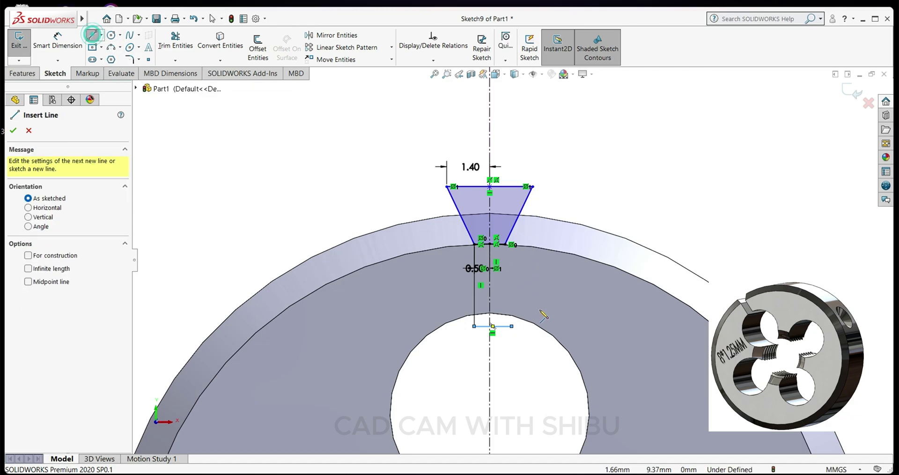
pyautogui.click(512, 326)
pyautogui.click(506, 244)
pyautogui.rightClick(651, 217)
pyautogui.click(662, 226)
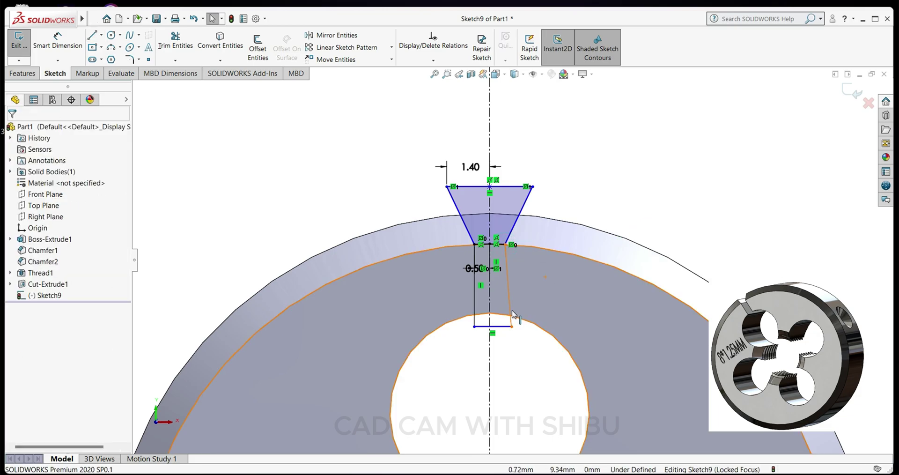
pyautogui.click(512, 311)
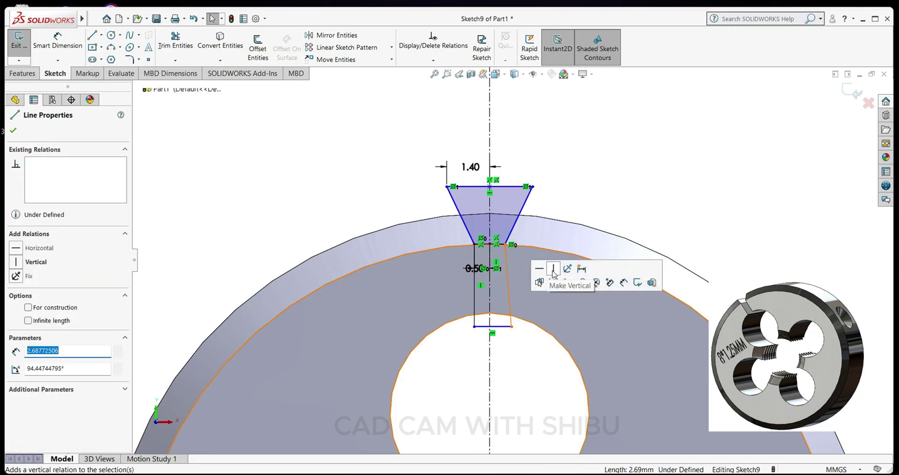
pyautogui.click(552, 271)
pyautogui.press('Escape')
pyautogui.click(176, 42)
pyautogui.scroll(-4, 498, 240)
# Trim away the trapezoid's base segment so slot and channel form one profile
pyautogui.click(504, 247)
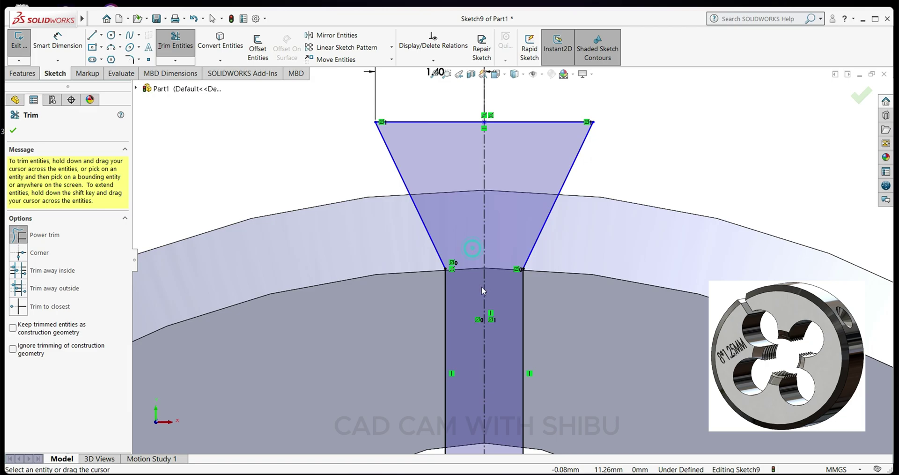
pyautogui.scroll(5, 483, 289)
pyautogui.click(14, 131)
pyautogui.scroll(1, 491, 266)
pyautogui.scroll(1, 491, 265)
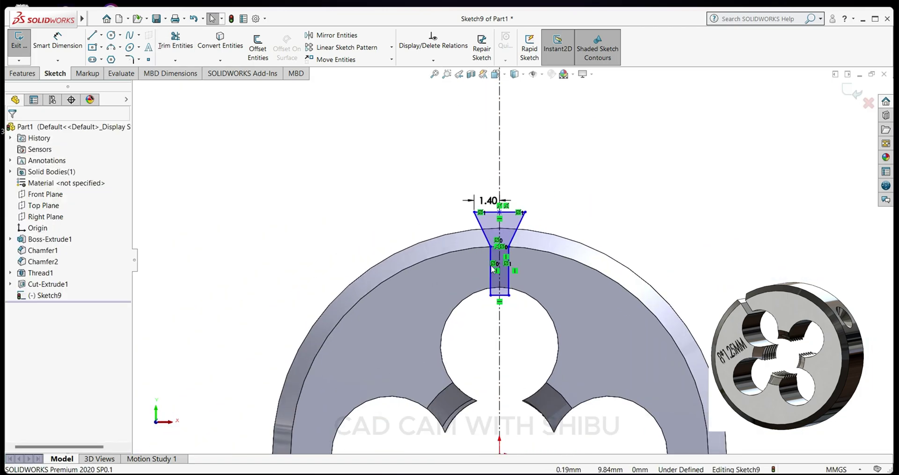
# Extrude-cut the slot profile Through All, splitting the die's rim
pyautogui.click(22, 73)
pyautogui.click(166, 47)
pyautogui.scroll(2, 505, 275)
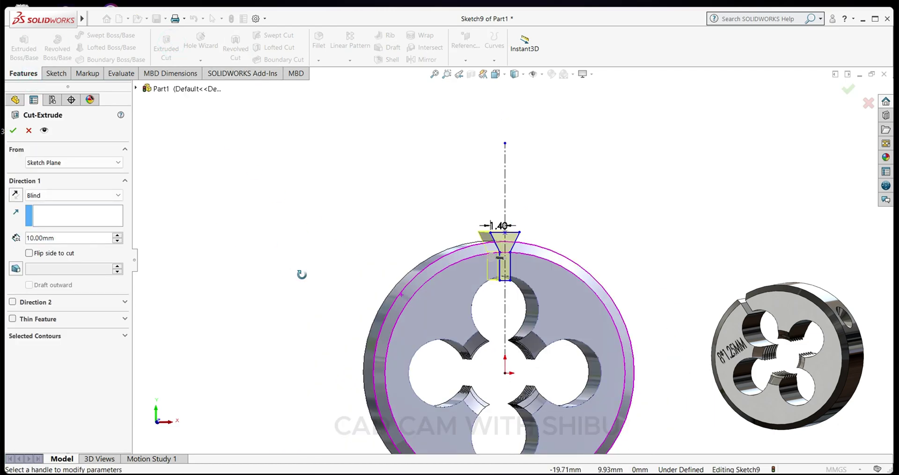
pyautogui.moveTo(301, 274); pyautogui.dragTo(330, 334, button='middle')
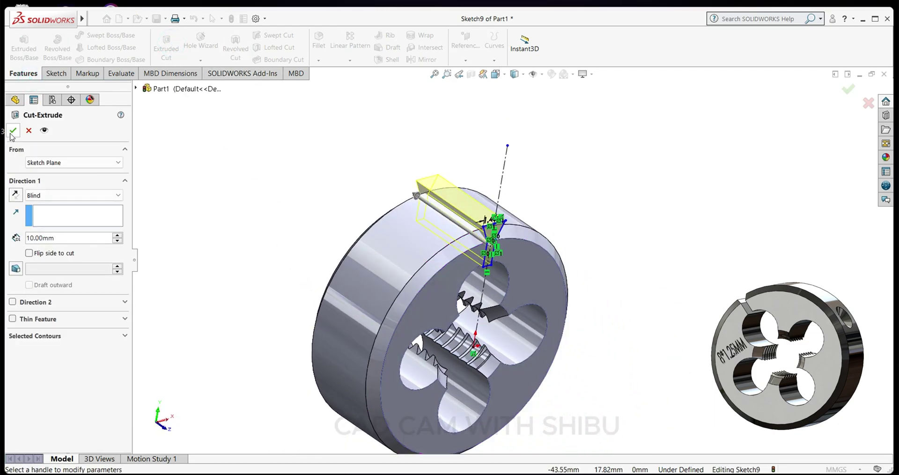
pyautogui.click(73, 196)
pyautogui.click(42, 218)
pyautogui.click(14, 132)
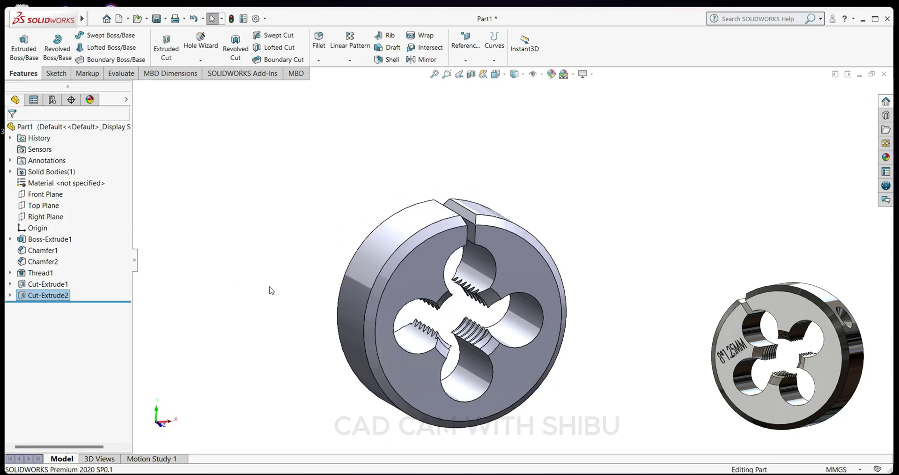
# Orbit the slotted die to check the split and threads, ending in Front view
pyautogui.click(576, 335)
pyautogui.scroll(-3, 585, 330)
pyautogui.moveTo(598, 333)
pyautogui.mouseDown(button='middle')
pyautogui.moveTo(618, 357)
pyautogui.moveTo(656, 364)
pyautogui.mouseUp(button='middle')
pyautogui.scroll(2, 589, 399)
pyautogui.moveTo(589, 400)
pyautogui.mouseDown(button='middle')
pyautogui.moveTo(606, 345)
pyautogui.moveTo(418, 241)
pyautogui.moveTo(518, 275)
pyautogui.moveTo(610, 281)
pyautogui.moveTo(636, 298)
pyautogui.moveTo(583, 312)
pyautogui.moveTo(633, 312)
pyautogui.mouseUp(button='middle')
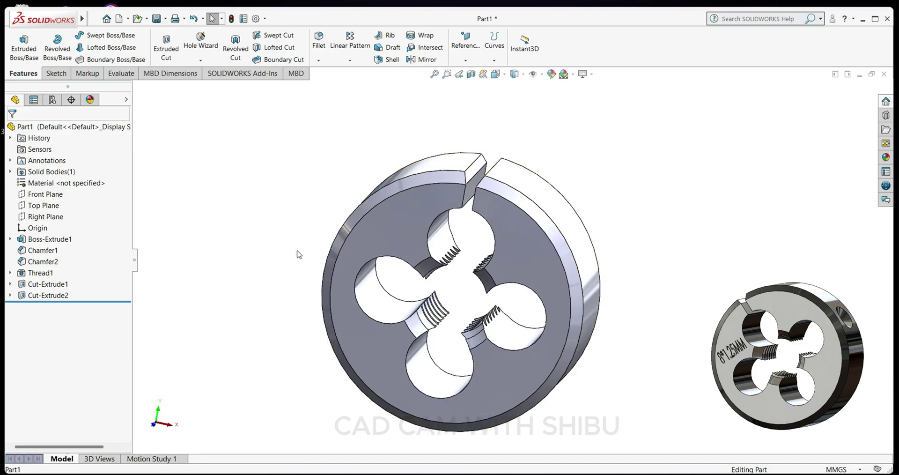
pyautogui.press('space')
pyautogui.click(291, 436)
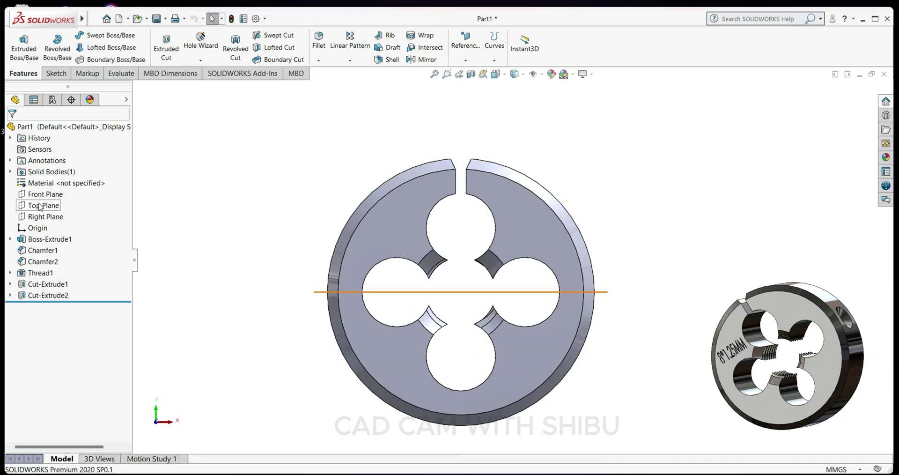
# Create Plane3, a reference plane offset 12.50 mm from the Right Plane
pyautogui.click(36, 218)
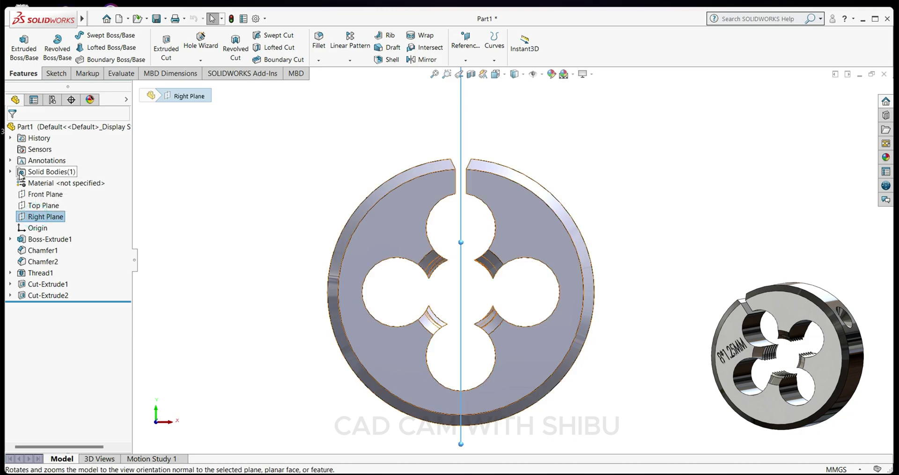
pyautogui.click(466, 61)
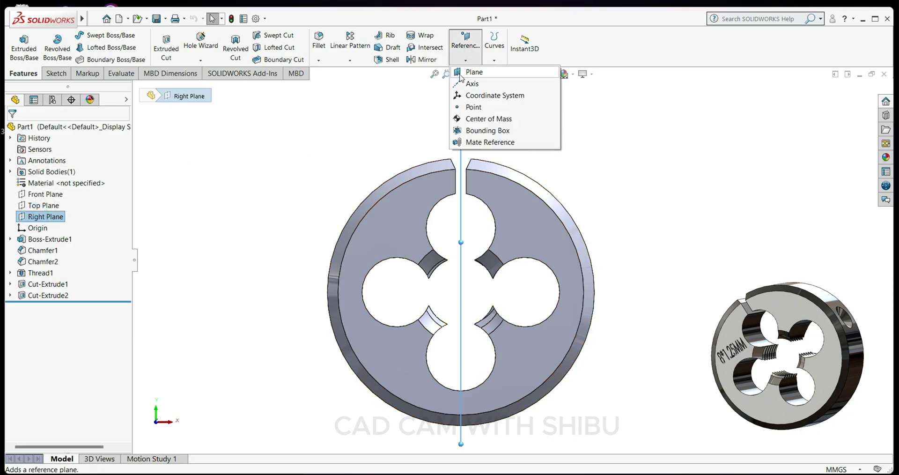
pyautogui.click(473, 71)
pyautogui.write('12.5')
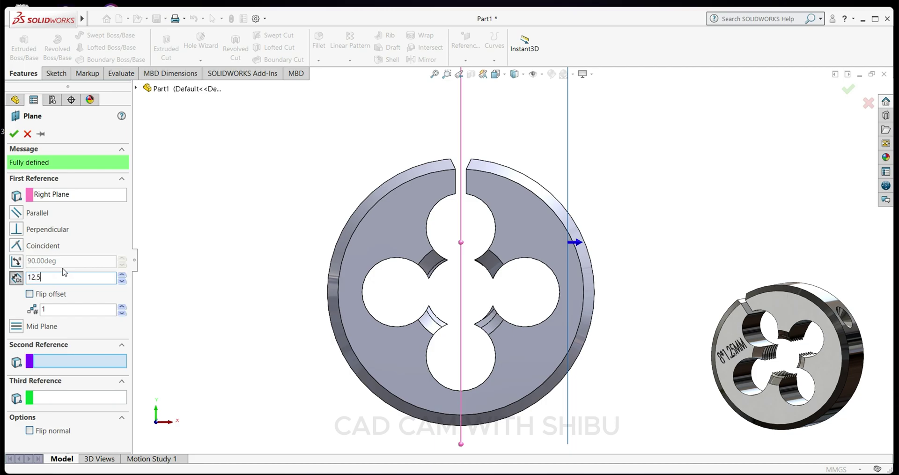
pyautogui.press('Return')
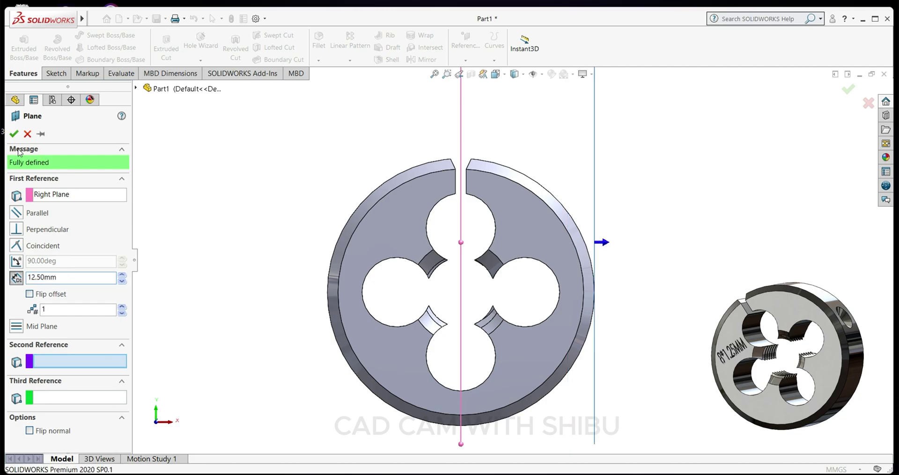
pyautogui.click(15, 134)
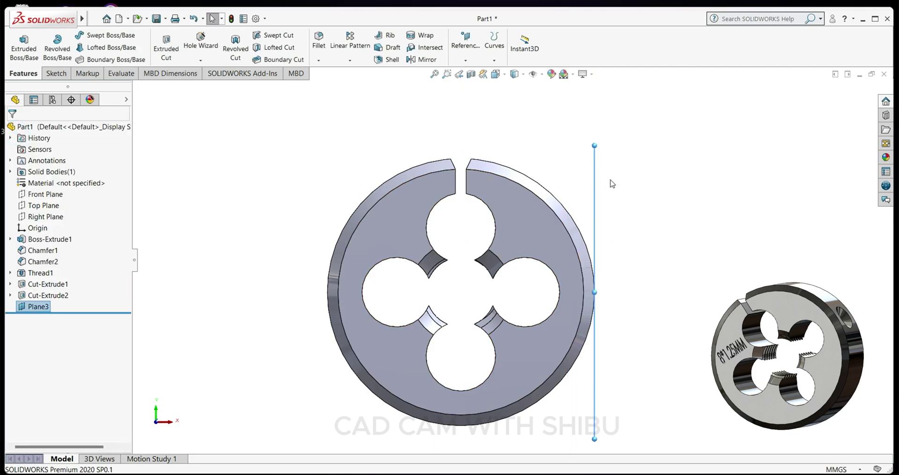
# Start Sketch10 on Plane3, viewed normal to it, and draw a circle on the die's rim
pyautogui.rightClick(595, 193)
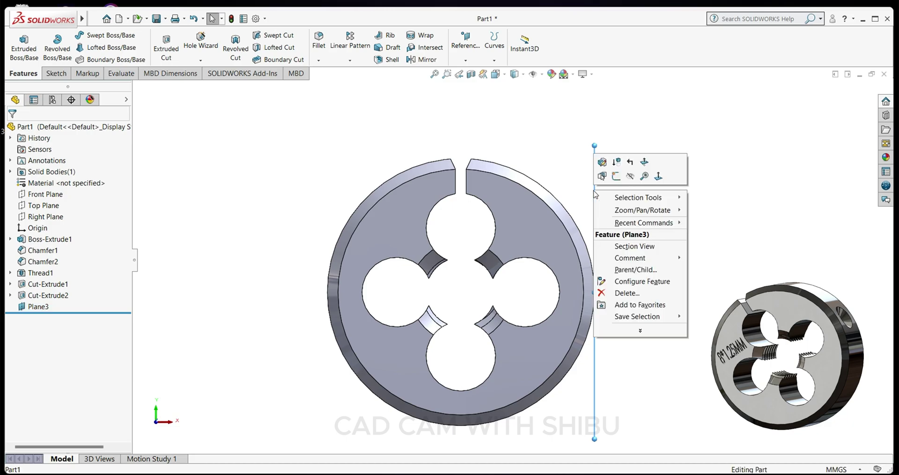
pyautogui.click(616, 176)
pyautogui.press('space')
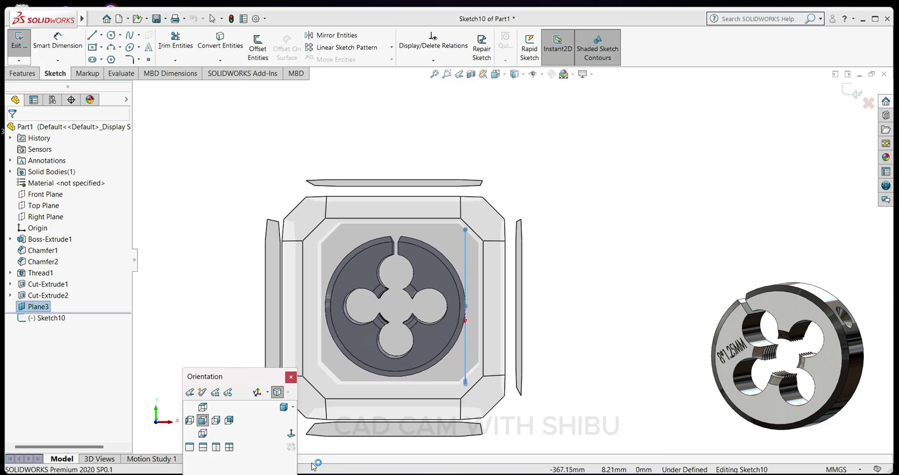
pyautogui.click(292, 437)
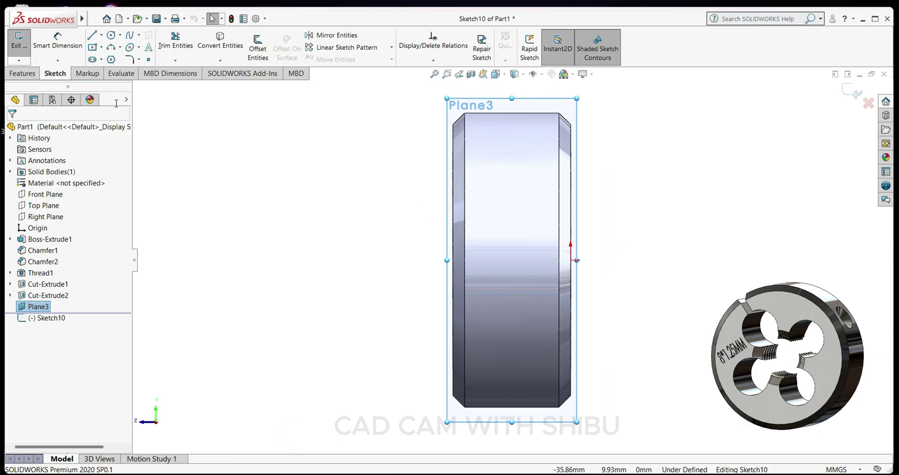
pyautogui.click(111, 37)
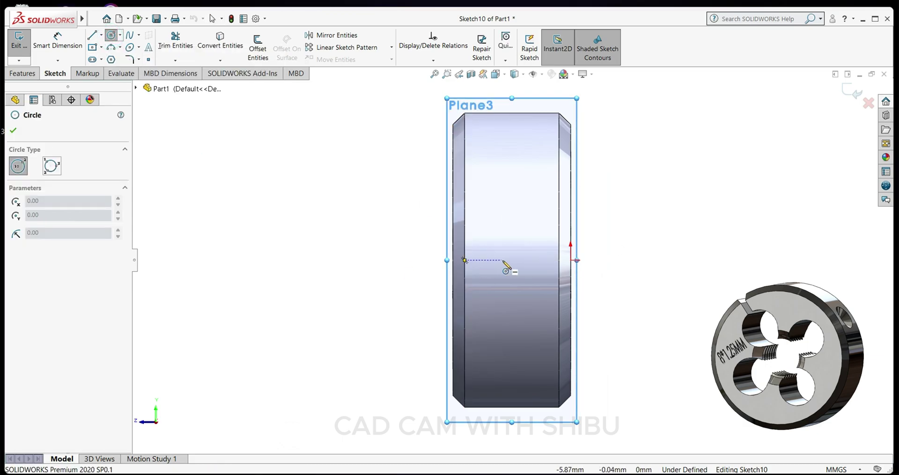
pyautogui.click(518, 261)
pyautogui.click(536, 278)
pyautogui.rightClick(710, 239)
pyautogui.click(740, 244)
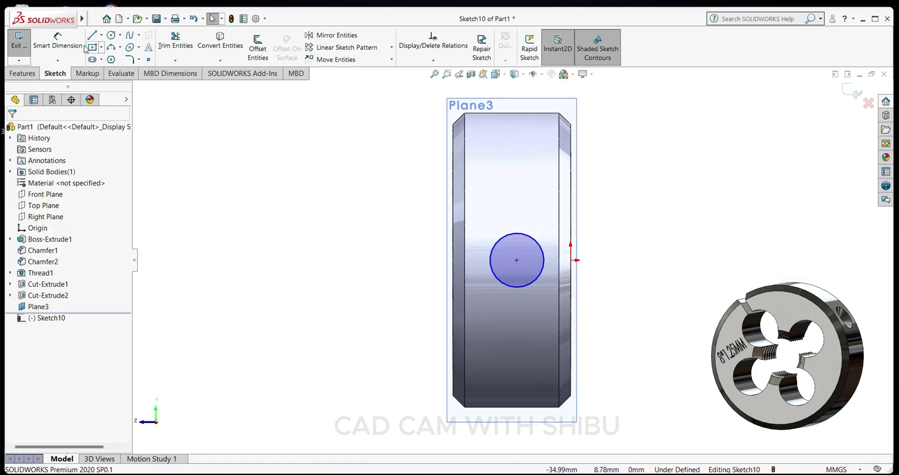
# Make the circle's centre vertical with the point on the die's top edge
pyautogui.click(517, 260)
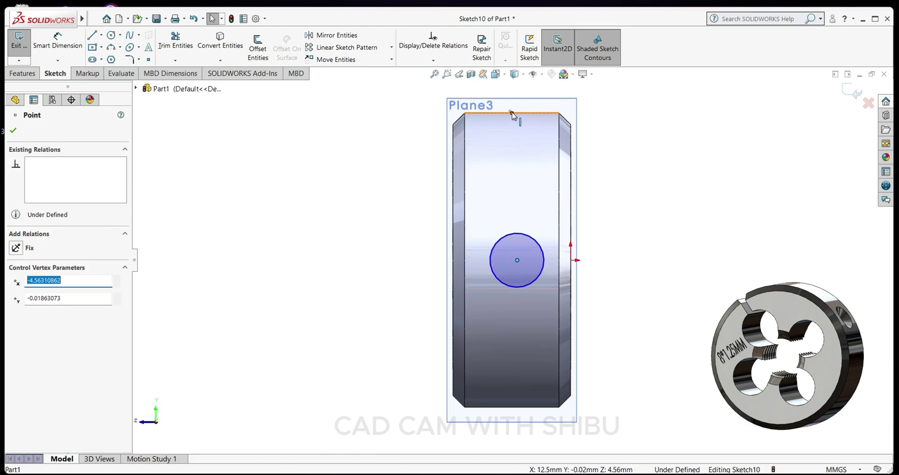
pyautogui.keyDown('ctrl'); pyautogui.click(512, 112); pyautogui.keyUp('ctrl')
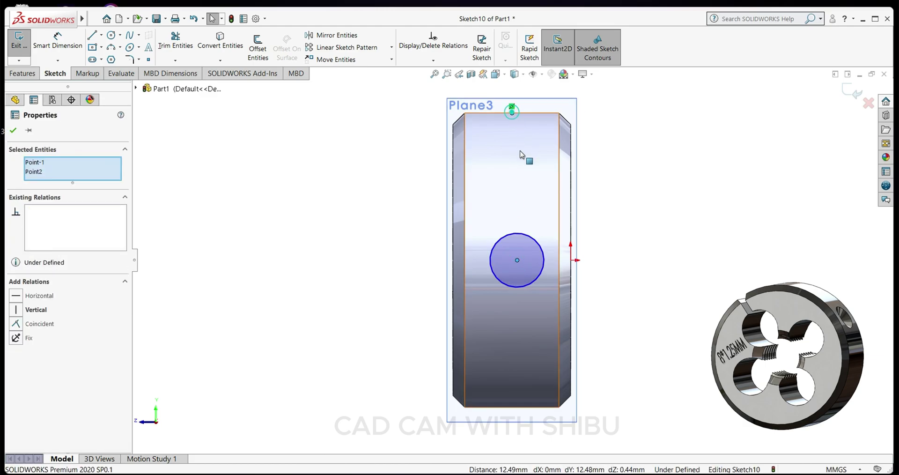
pyautogui.click(17, 311)
pyautogui.click(13, 133)
# Dimension the circle to a 5 mm diameter
pyautogui.click(49, 39)
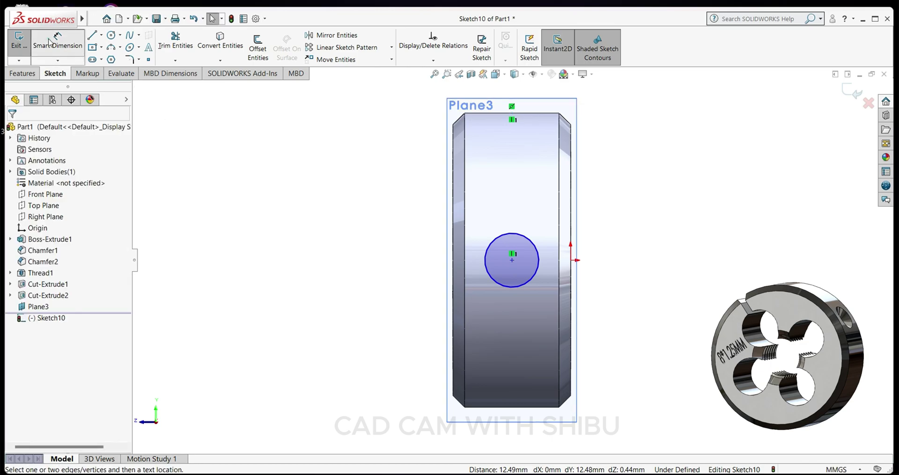
pyautogui.click(519, 286)
pyautogui.click(373, 317)
pyautogui.write('5')
pyautogui.press('Return')
pyautogui.click(13, 130)
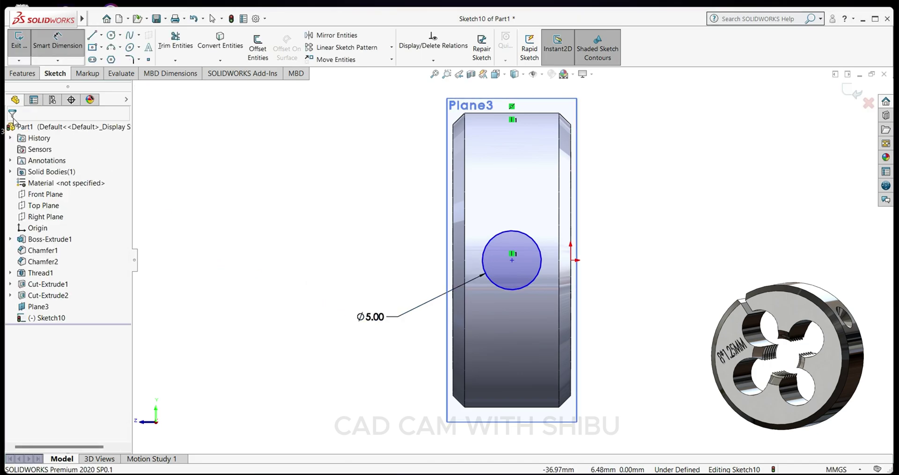
# Extrude-cut the Ø5 mm circle 10 mm Blind into the die's side with a 60° draft
pyautogui.click(23, 74)
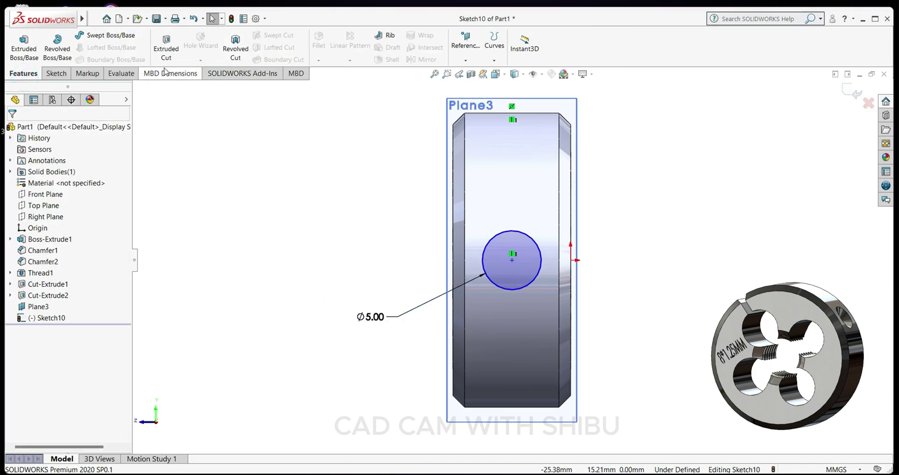
pyautogui.click(166, 50)
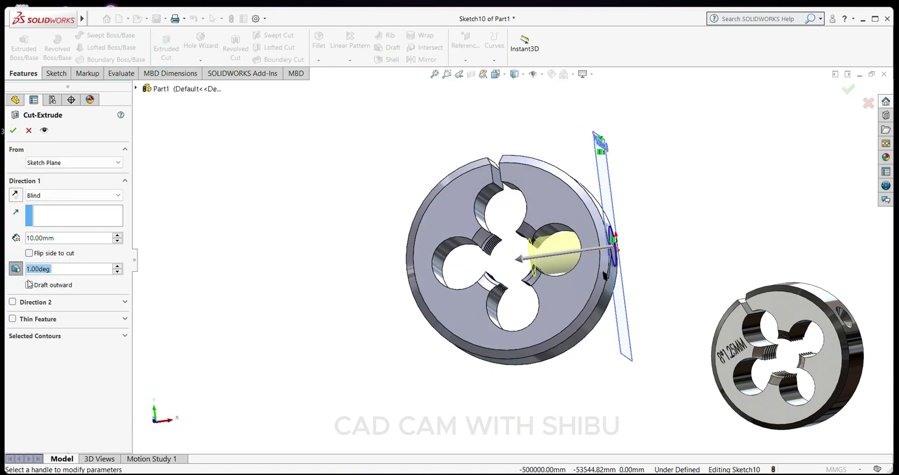
pyautogui.write('60')
pyautogui.press('Return')
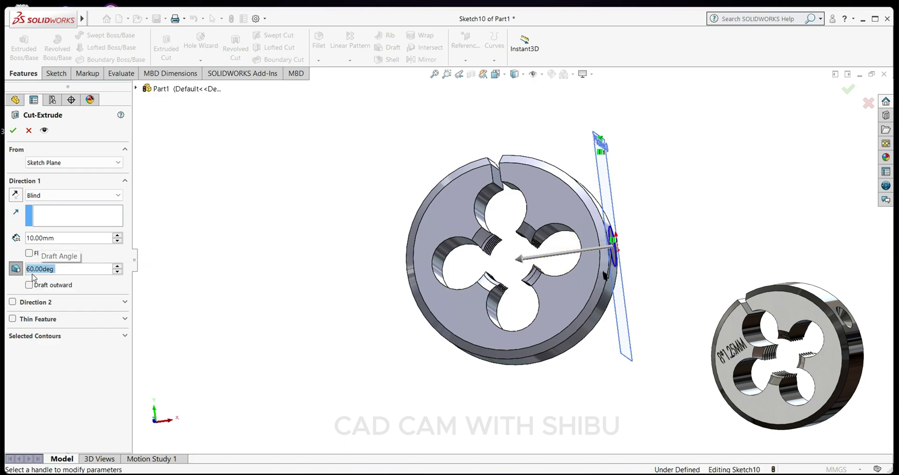
pyautogui.click(13, 130)
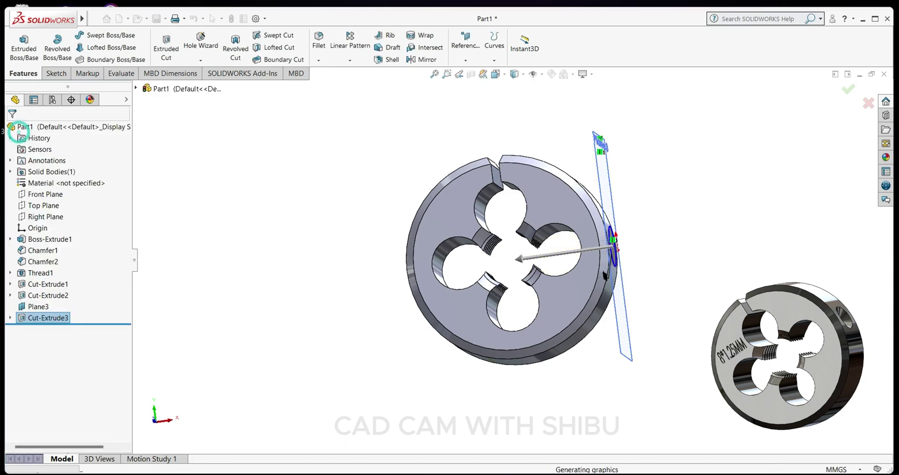
# Hide Plane3 so it no longer obscures the die
pyautogui.scroll(5, 662, 270)
pyautogui.moveTo(663, 270)
pyautogui.mouseDown(button='middle')
pyautogui.moveTo(585, 275)
pyautogui.moveTo(592, 325)
pyautogui.mouseUp(button='middle')
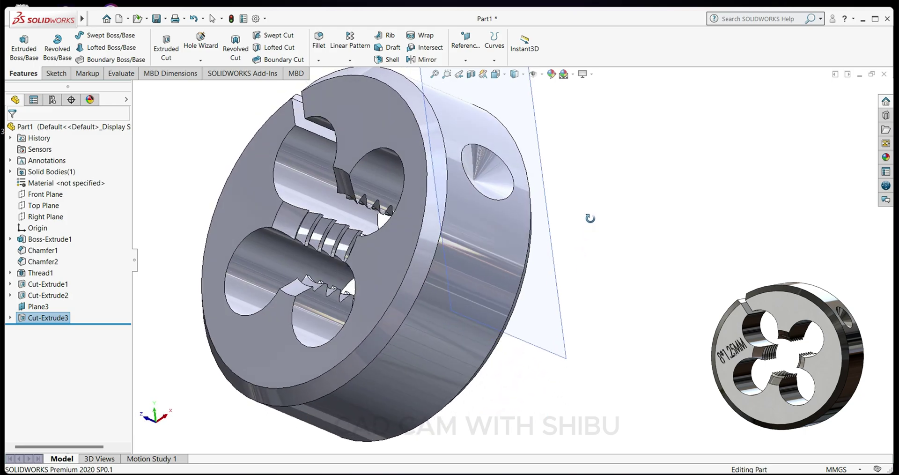
pyautogui.rightClick(593, 324)
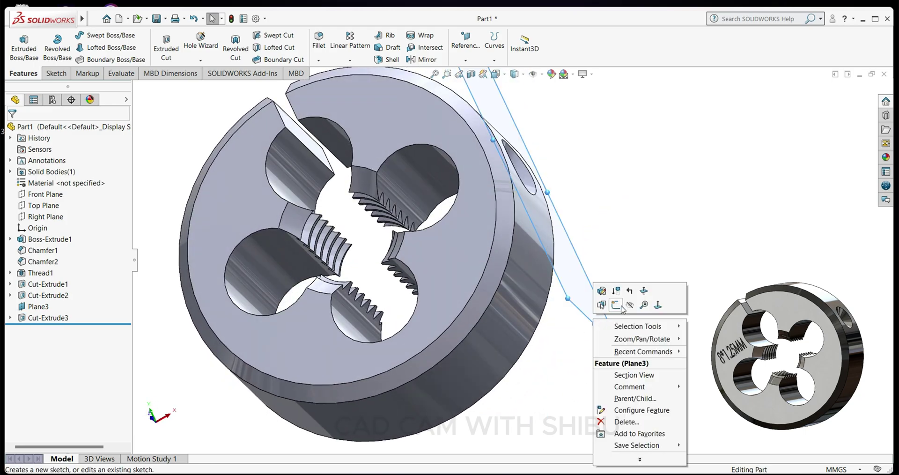
pyautogui.click(629, 305)
# Orbit the die and snap to the front view to inspect the new tapered side hole
pyautogui.scroll(-3, 626, 301)
pyautogui.scroll(-2, 584, 287)
pyautogui.moveTo(584, 287)
pyautogui.mouseDown(button='middle')
pyautogui.moveTo(572, 361)
pyautogui.moveTo(580, 395)
pyautogui.mouseUp(button='middle')
pyautogui.hotkey('ctrl', '1')
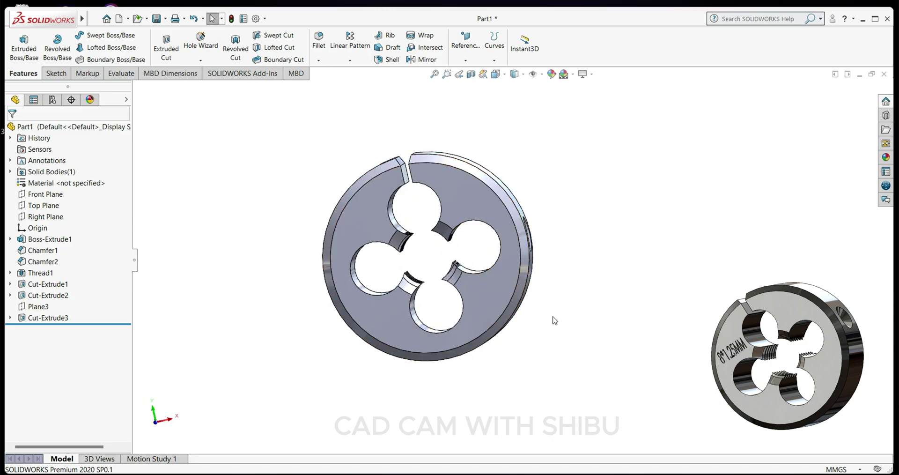
pyautogui.moveTo(556, 320); pyautogui.dragTo(538, 321, button='middle')
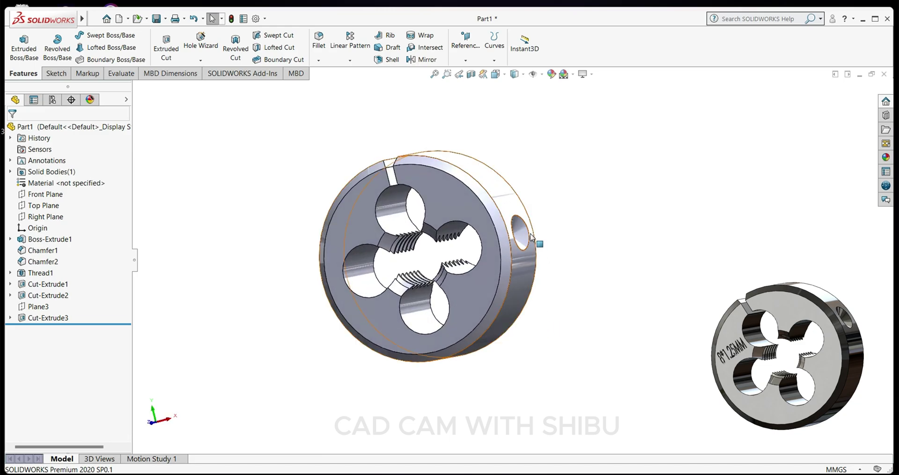
pyautogui.moveTo(321, 254); pyautogui.dragTo(415, 283, button='middle')
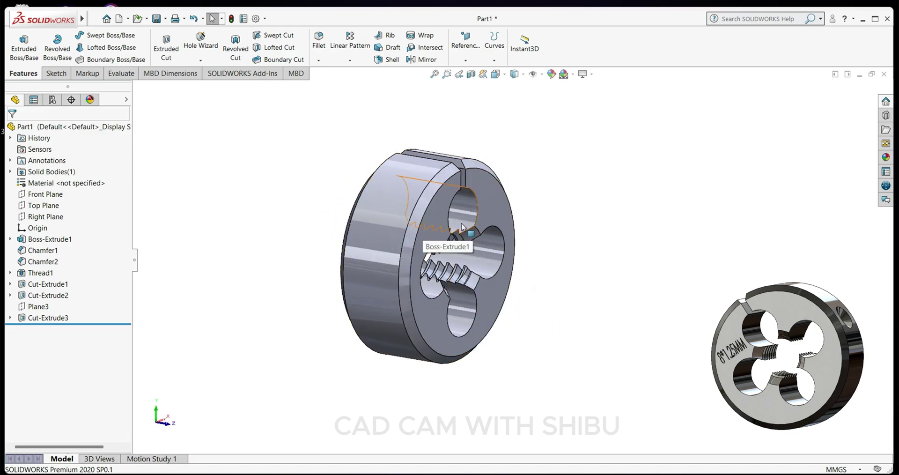
pyautogui.moveTo(466, 226); pyautogui.dragTo(532, 257, button='middle')
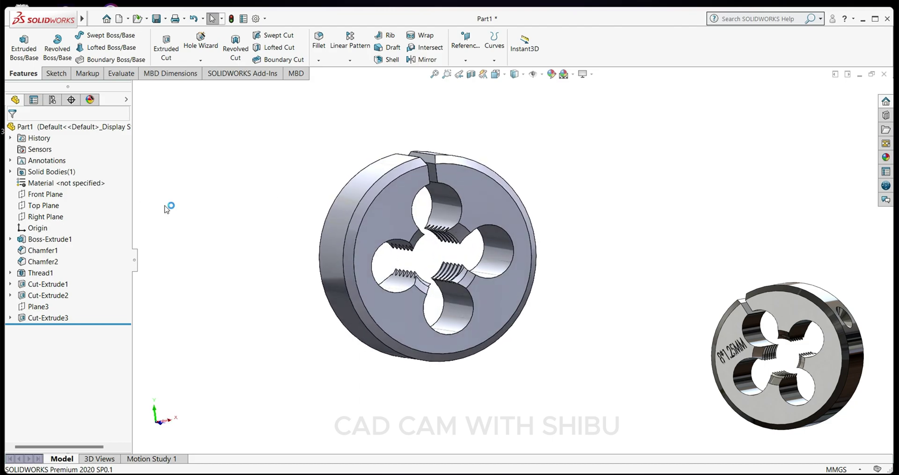
pyautogui.moveTo(583, 318); pyautogui.dragTo(571, 317, button='middle')
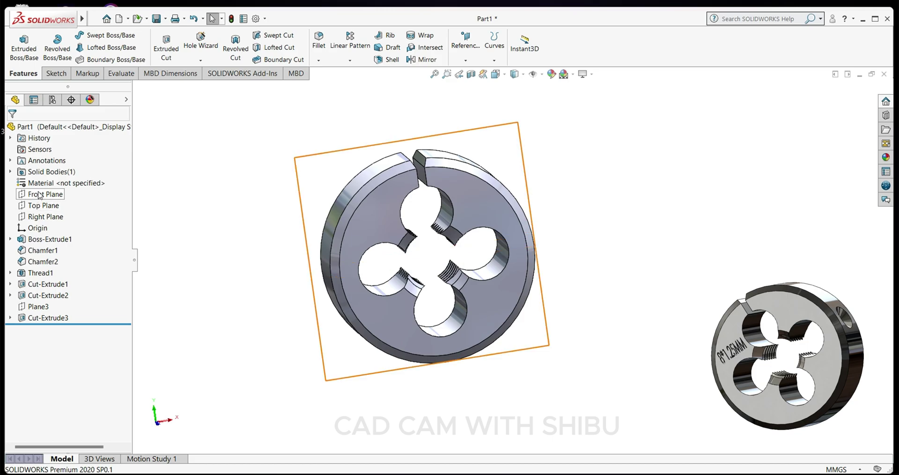
# Mirror Cut-Extrude3 about the Right Plane, creating Mirror1 with a hole on the opposite rim
pyautogui.click(36, 217)
pyautogui.click(432, 61)
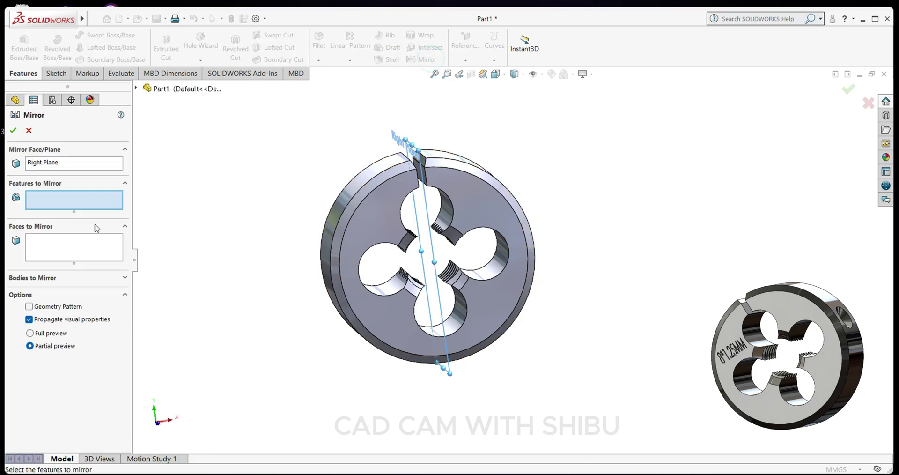
pyautogui.click(135, 88)
pyautogui.click(167, 280)
pyautogui.moveTo(457, 305); pyautogui.dragTo(528, 245, button='middle')
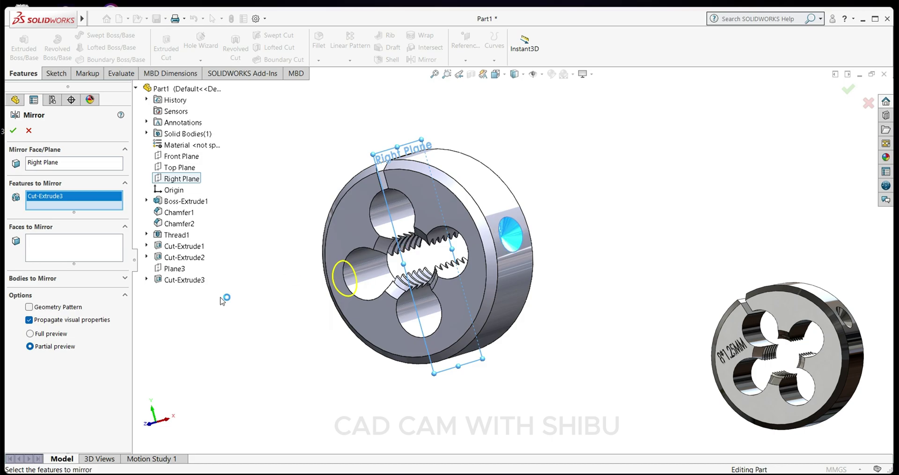
pyautogui.moveTo(220, 300); pyautogui.dragTo(267, 257, button='middle')
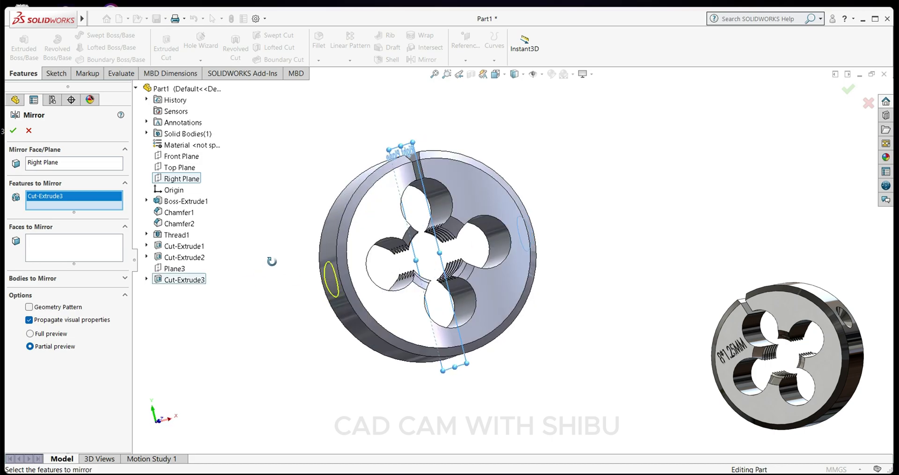
pyautogui.click(13, 130)
pyautogui.moveTo(260, 246)
pyautogui.mouseDown(button='middle')
pyautogui.moveTo(228, 288)
pyautogui.moveTo(211, 211)
pyautogui.moveTo(325, 206)
pyautogui.moveTo(281, 262)
pyautogui.moveTo(301, 282)
pyautogui.moveTo(245, 331)
pyautogui.moveTo(534, 313)
pyautogui.moveTo(560, 372)
pyautogui.moveTo(598, 353)
pyautogui.moveTo(562, 291)
pyautogui.moveTo(562, 347)
pyautogui.mouseUp(button='middle')
pyautogui.moveTo(609, 196)
pyautogui.mouseDown(button='middle')
pyautogui.moveTo(638, 146)
pyautogui.moveTo(649, 193)
pyautogui.moveTo(467, 200)
pyautogui.mouseUp(button='middle')
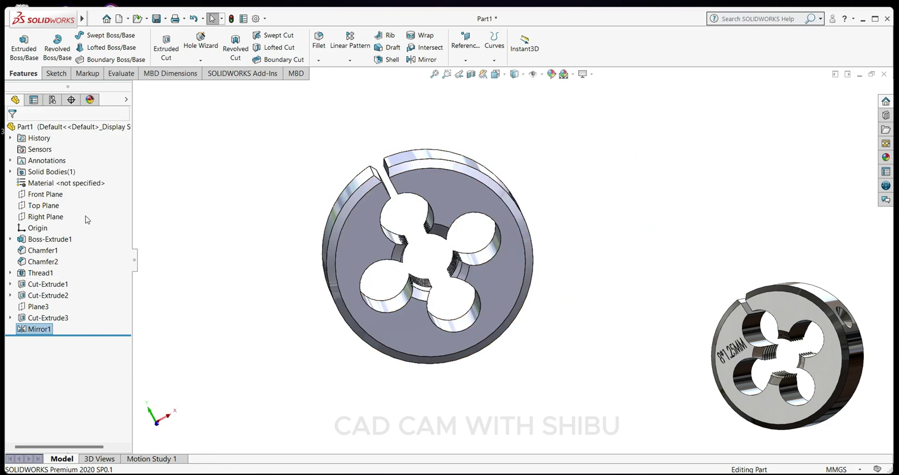
# Apply Plain Carbon Steel from the Steel materials library to the part
pyautogui.rightClick(70, 184)
pyautogui.click(103, 192)
pyautogui.scroll(-1, 348, 344)
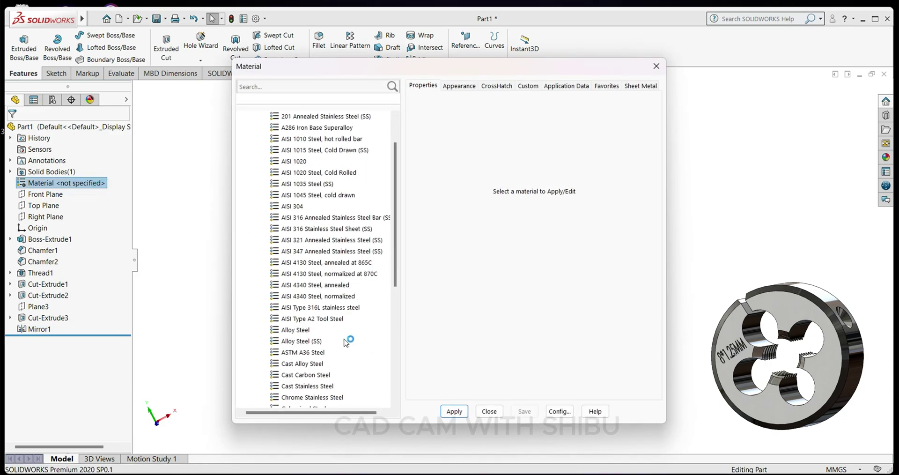
pyautogui.scroll(-1, 347, 342)
pyautogui.scroll(-1, 360, 363)
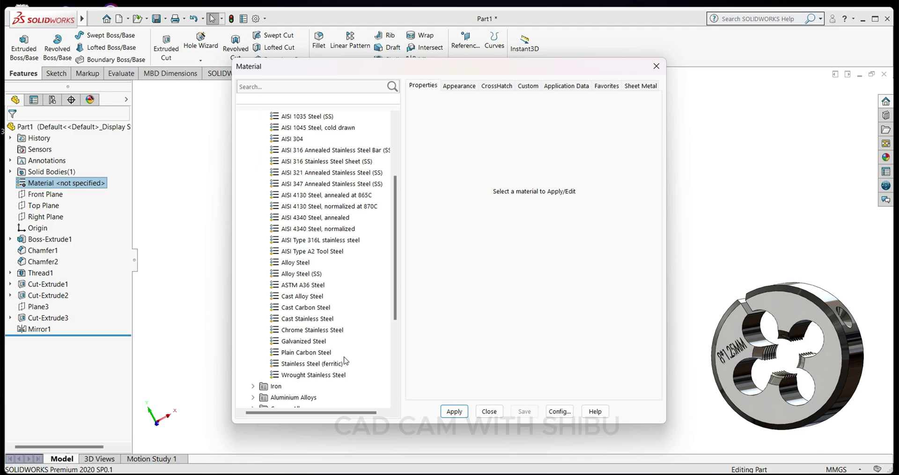
pyautogui.click(307, 353)
pyautogui.click(459, 412)
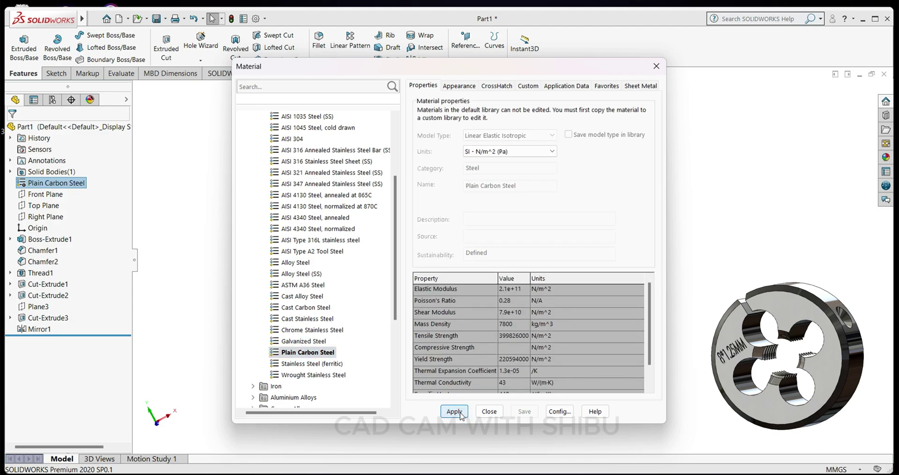
pyautogui.click(656, 66)
pyautogui.moveTo(610, 174)
pyautogui.mouseDown(button='middle')
pyautogui.moveTo(478, 292)
pyautogui.moveTo(701, 277)
pyautogui.mouseUp(button='middle')
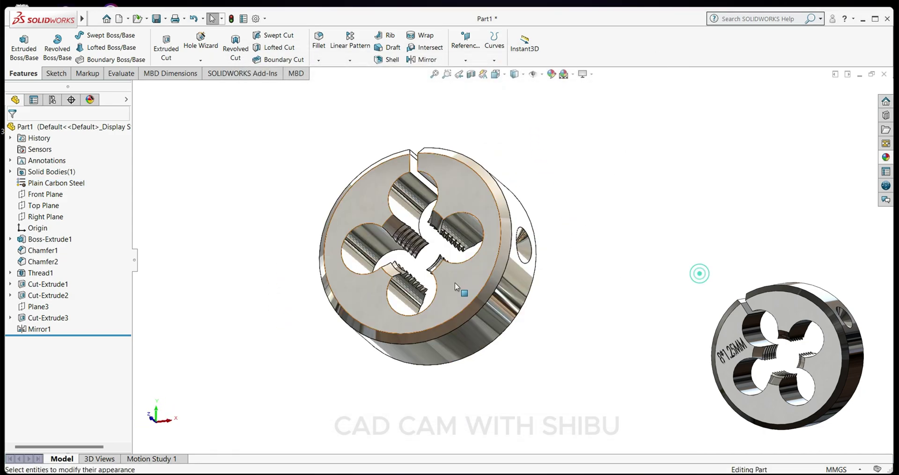
pyautogui.moveTo(513, 160)
pyautogui.mouseDown(button='middle')
pyautogui.moveTo(622, 111)
pyautogui.moveTo(590, 165)
pyautogui.mouseUp(button='middle')
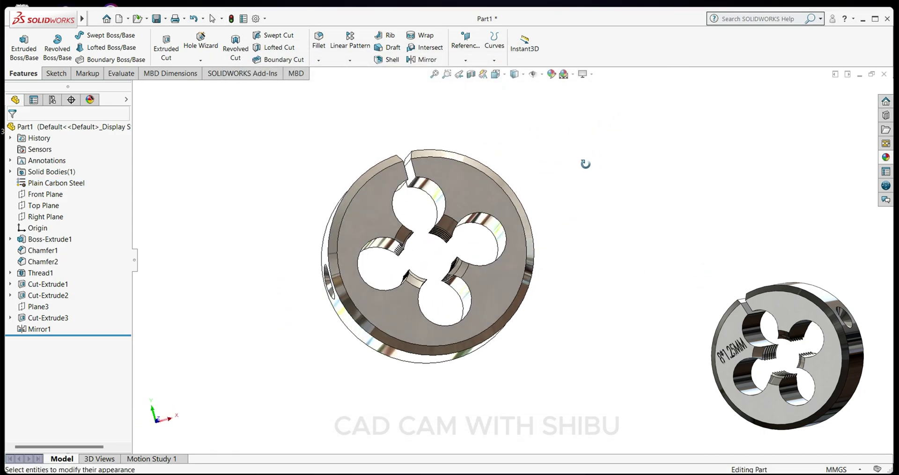
# Select six hole faces of the die for a new appearance
pyautogui.click(550, 74)
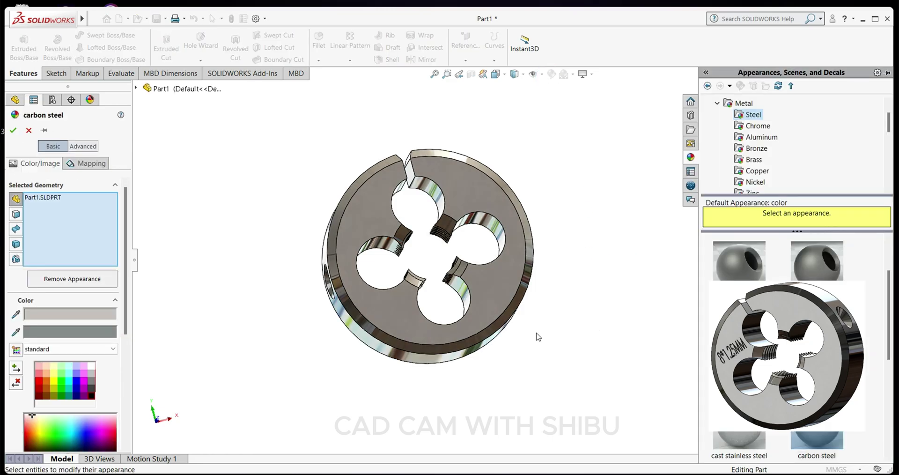
pyautogui.moveTo(147, 373); pyautogui.dragTo(224, 264, button='middle')
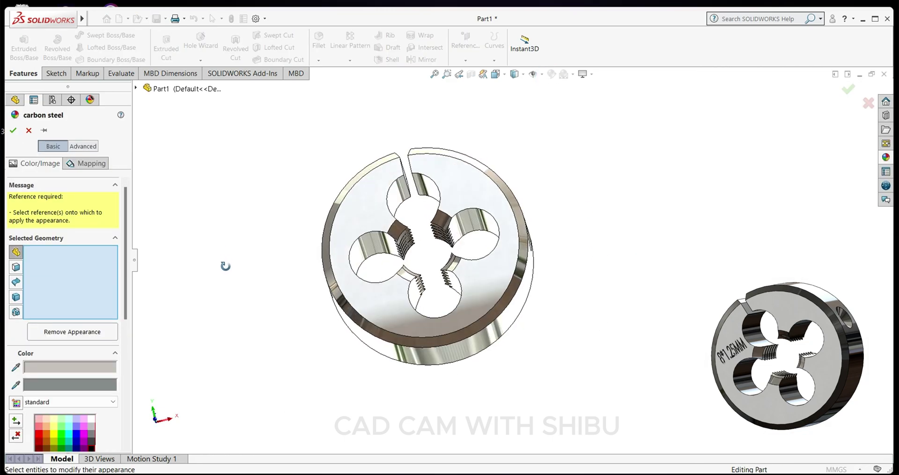
pyautogui.click(424, 186)
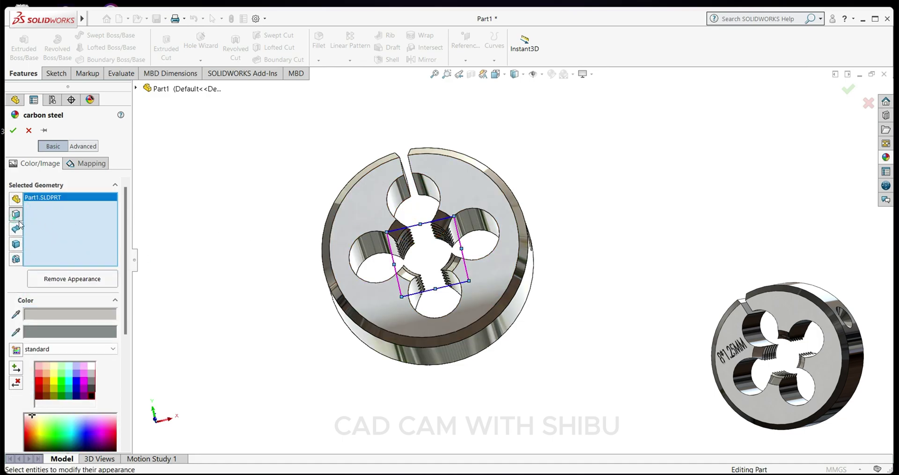
pyautogui.click(360, 248)
pyautogui.moveTo(328, 245)
pyautogui.mouseDown(button='middle')
pyautogui.moveTo(305, 243)
pyautogui.moveTo(311, 187)
pyautogui.moveTo(331, 167)
pyautogui.moveTo(317, 251)
pyautogui.moveTo(448, 200)
pyautogui.mouseUp(button='middle')
pyautogui.click(418, 182)
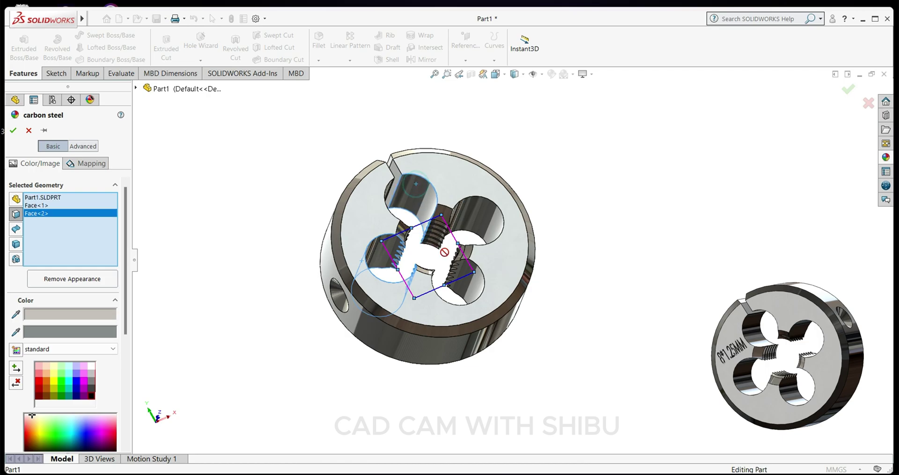
pyautogui.click(490, 229)
pyautogui.moveTo(487, 221); pyautogui.dragTo(452, 265, button='middle')
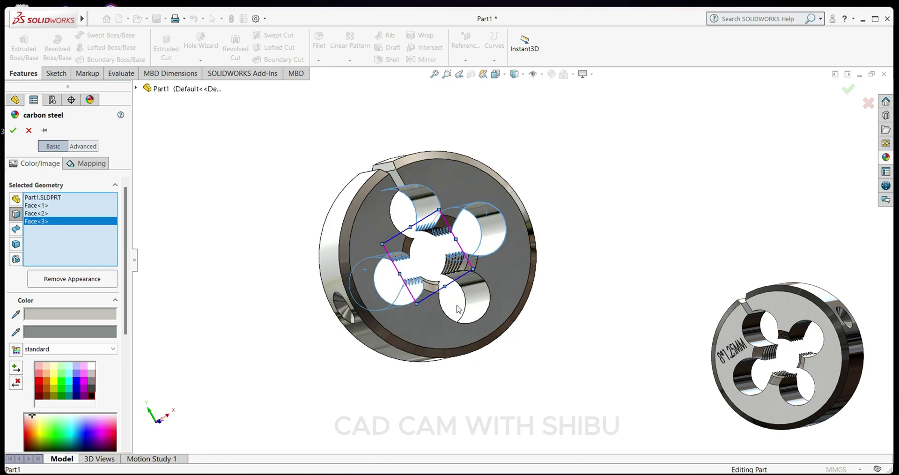
pyautogui.click(482, 307)
pyautogui.moveTo(483, 307); pyautogui.dragTo(432, 219, button='middle')
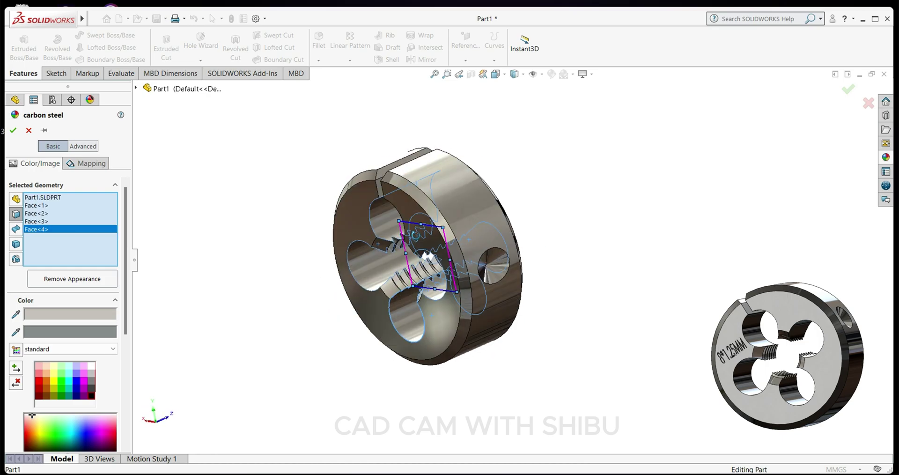
pyautogui.click(431, 218)
pyautogui.moveTo(562, 220); pyautogui.dragTo(377, 236, button='middle')
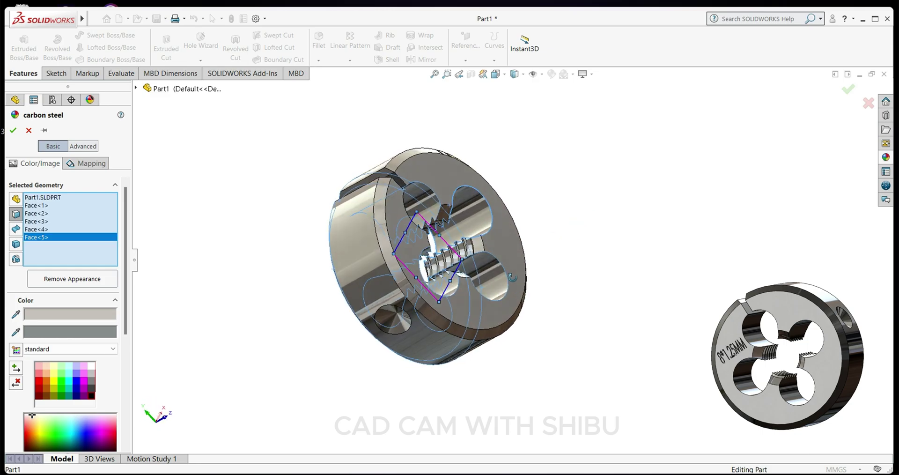
pyautogui.click(378, 236)
pyautogui.moveTo(277, 257); pyautogui.dragTo(130, 240, button='middle')
# Remove the whole part from the selection and give the six faces a dark grey colour
pyautogui.rightClick(58, 200)
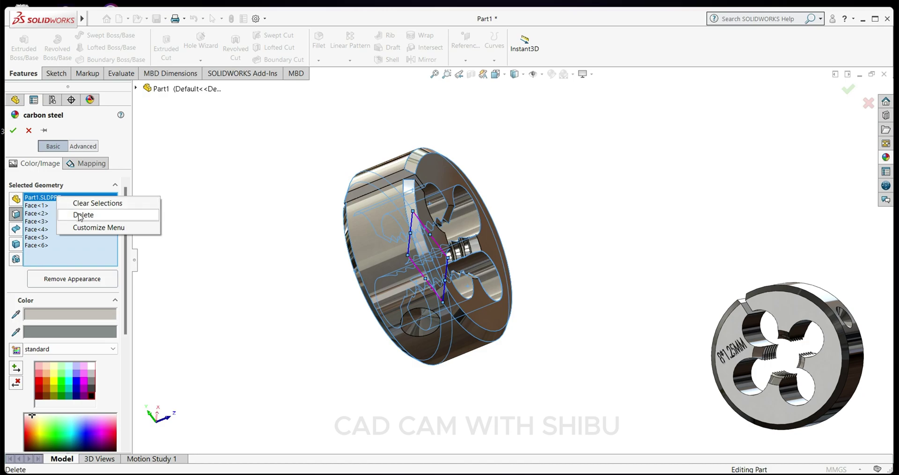
pyautogui.click(77, 215)
pyautogui.moveTo(195, 231)
pyautogui.mouseDown(button='middle')
pyautogui.moveTo(235, 237)
pyautogui.moveTo(220, 243)
pyautogui.mouseUp(button='middle')
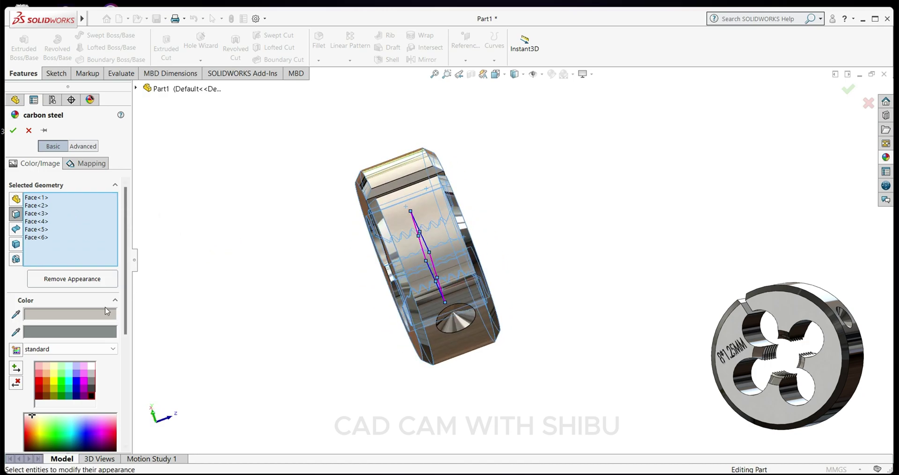
pyautogui.click(92, 396)
pyautogui.moveTo(236, 324)
pyautogui.mouseDown(button='middle')
pyautogui.moveTo(283, 275)
pyautogui.moveTo(315, 183)
pyautogui.moveTo(210, 262)
pyautogui.mouseUp(button='middle')
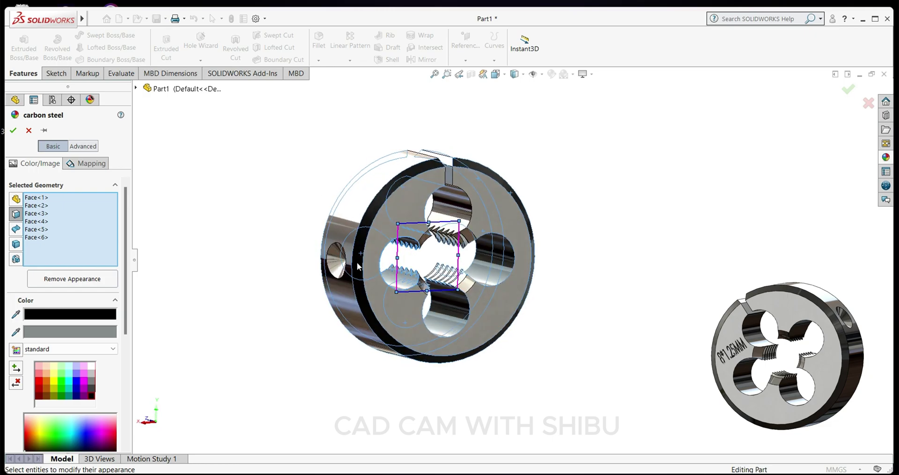
pyautogui.click(93, 390)
pyautogui.moveTo(251, 332)
pyautogui.mouseDown(button='middle')
pyautogui.moveTo(267, 306)
pyautogui.moveTo(262, 209)
pyautogui.mouseUp(button='middle')
pyautogui.click(12, 130)
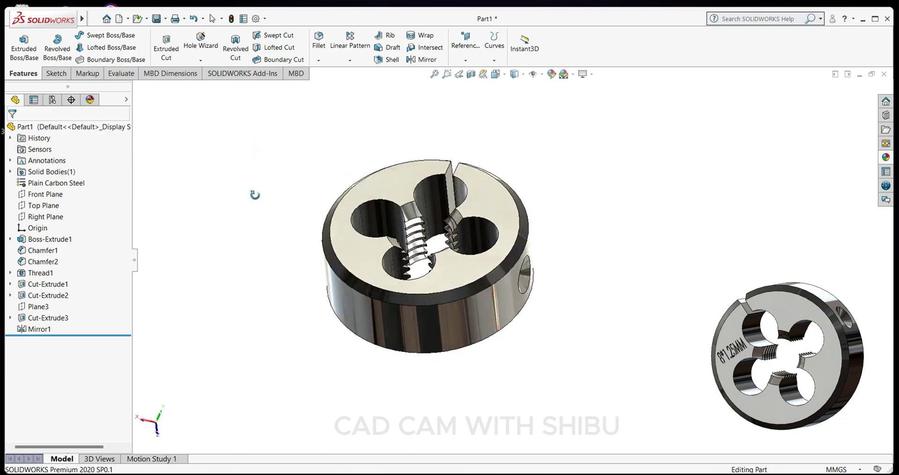
# Switch the die to a dimetric view
pyautogui.press('space')
pyautogui.click(287, 405)
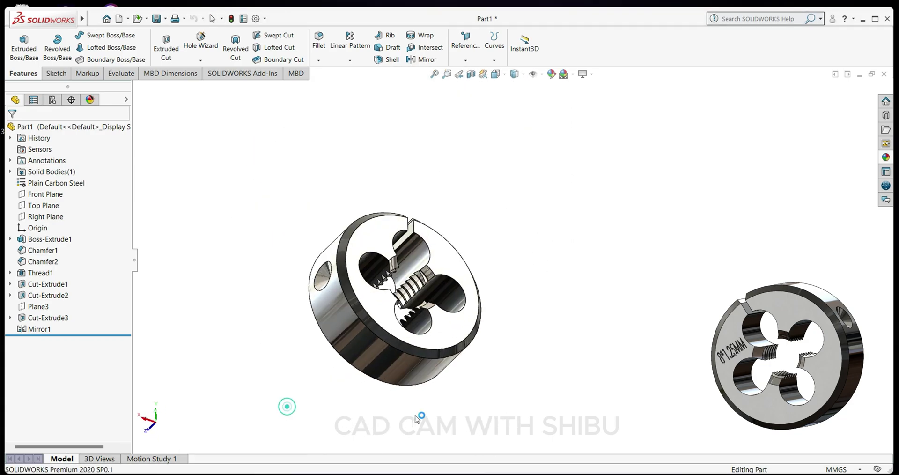
pyautogui.moveTo(581, 403); pyautogui.dragTo(578, 329, button='middle')
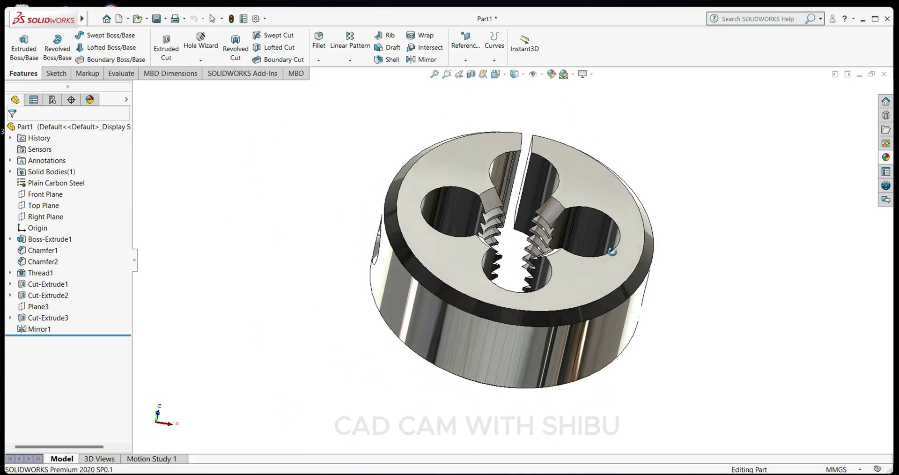
pyautogui.press('space')
# Start a sketch text on the die's front face reading 8*1.25MM
pyautogui.click(579, 270)
pyautogui.click(49, 75)
pyautogui.click(148, 48)
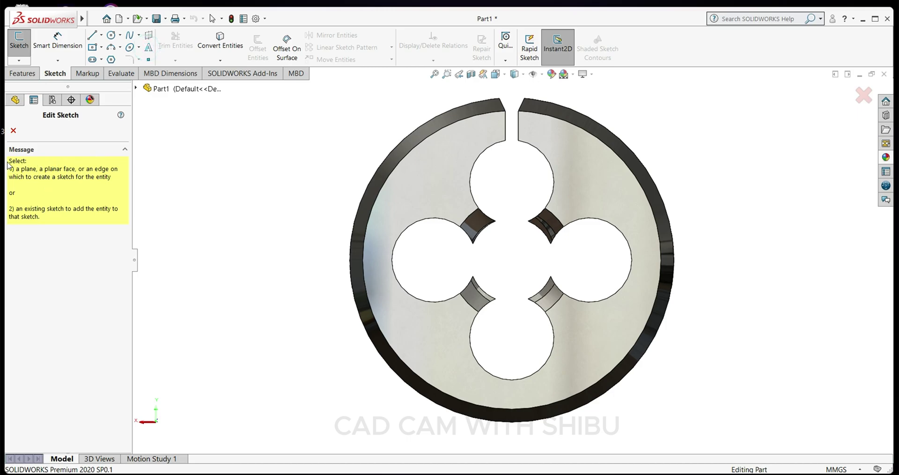
pyautogui.click(441, 175)
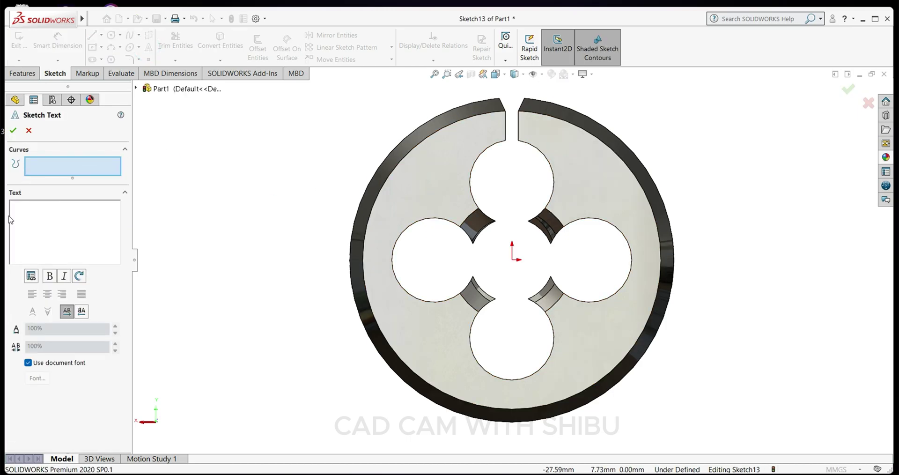
pyautogui.write('8*1.25')
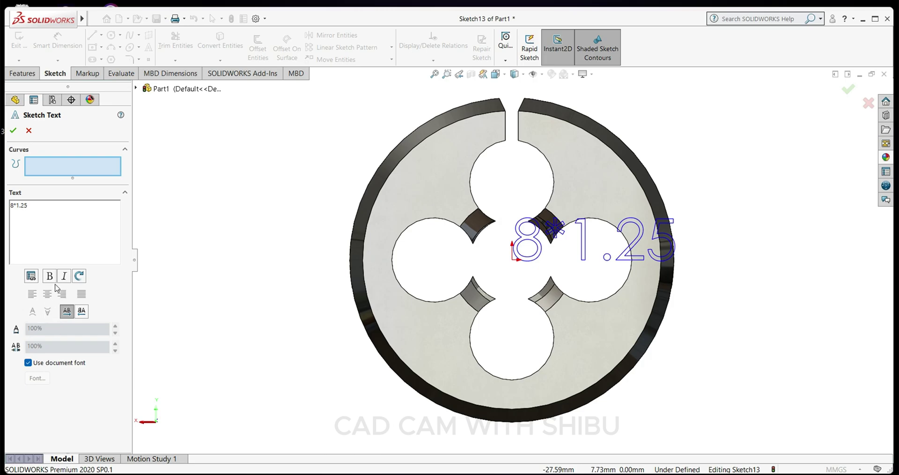
pyautogui.write('MM')
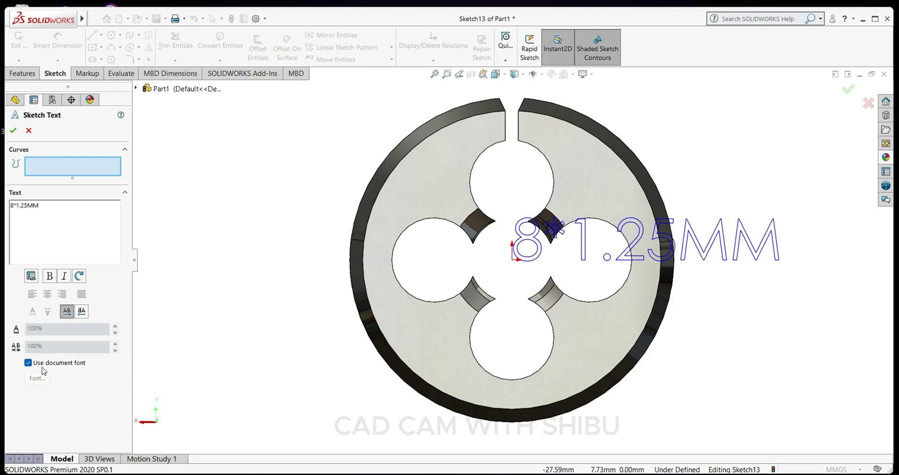
# Set the text to 40% width and 8 pt, and place it above the left hole
pyautogui.click(28, 363)
pyautogui.click(57, 330)
pyautogui.write('0')
pyautogui.press('Return')
pyautogui.click(44, 379)
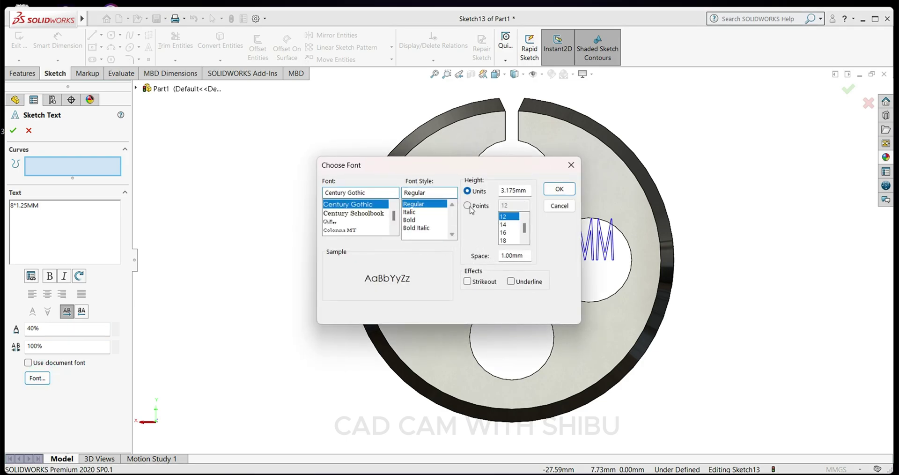
pyautogui.click(468, 206)
pyautogui.click(507, 216)
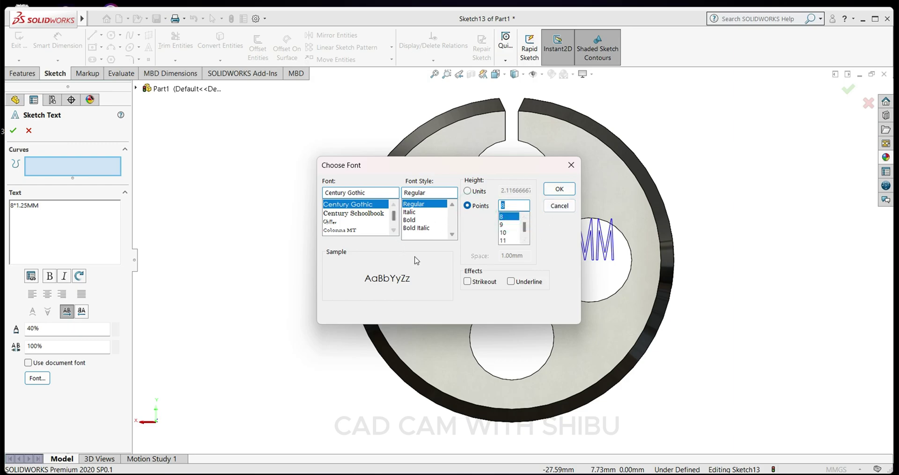
pyautogui.click(549, 188)
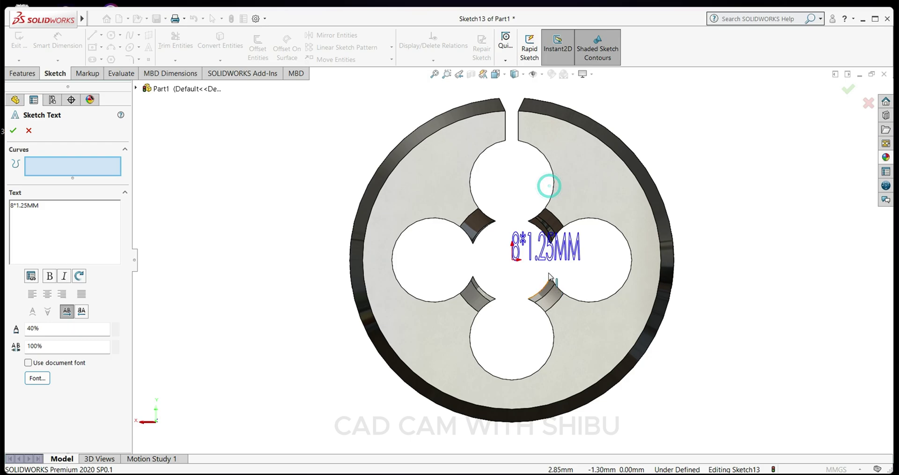
pyautogui.moveTo(513, 260); pyautogui.dragTo(394, 203)
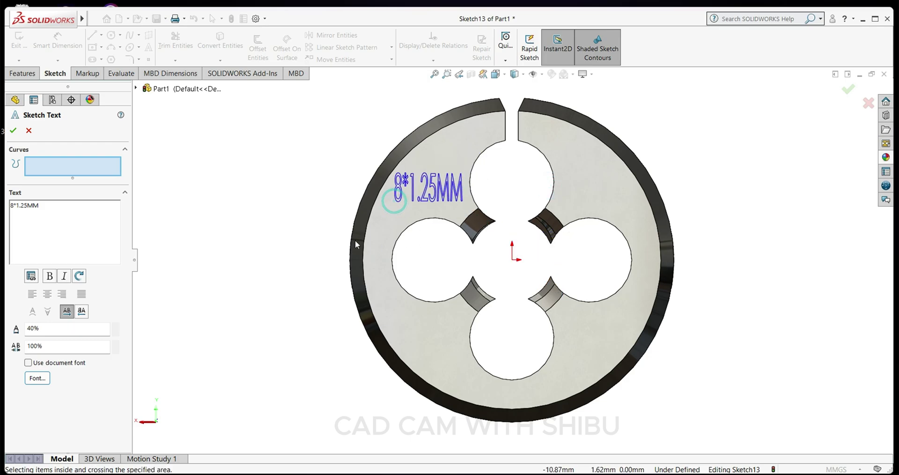
pyautogui.click(13, 130)
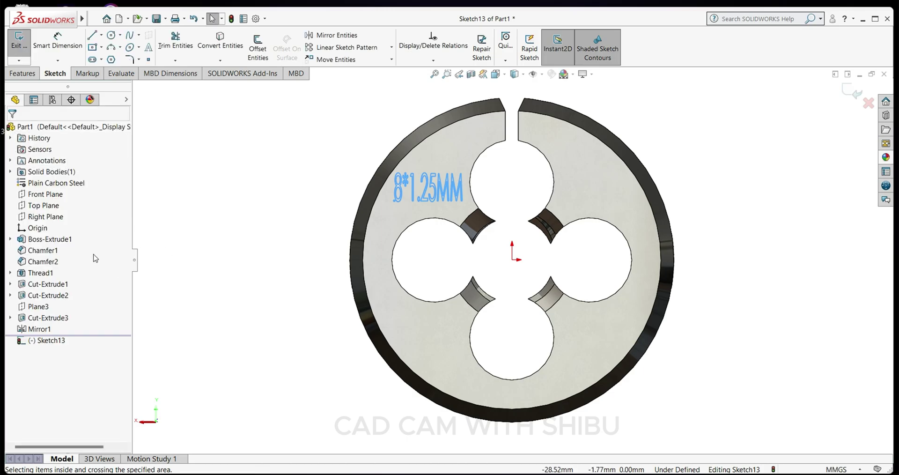
# Extrude-cut Sketch13 2 mm deep as Cut-Extrude5, then orbit to inspect the engraving
pyautogui.click(21, 73)
pyautogui.click(167, 46)
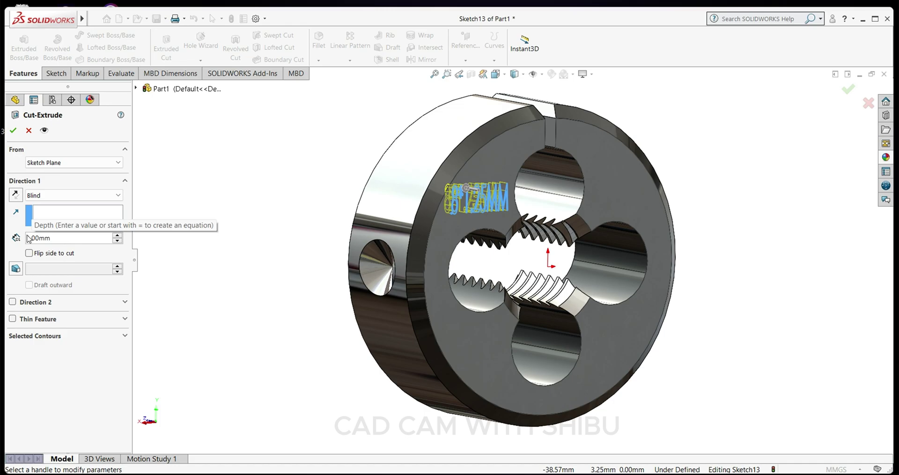
pyautogui.click(63, 238)
pyautogui.write('2')
pyautogui.press('Return')
pyautogui.click(13, 131)
pyautogui.moveTo(320, 286); pyautogui.dragTo(777, 387, button='middle')
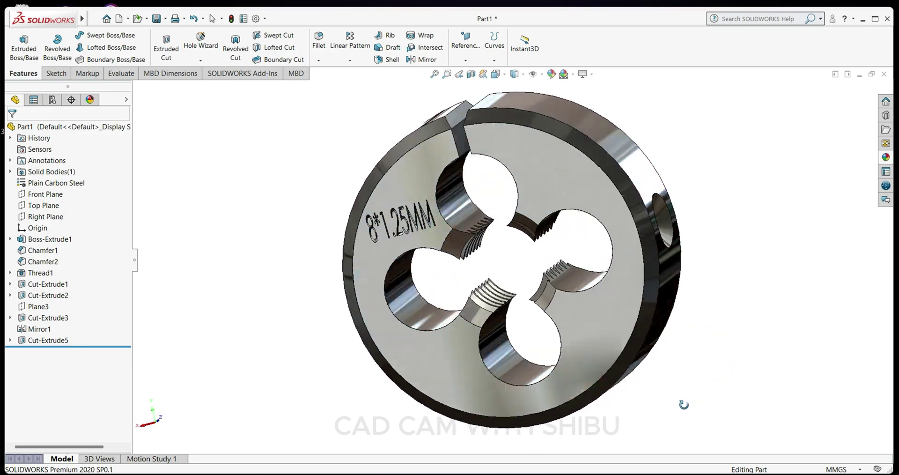
pyautogui.scroll(-3, 694, 399)
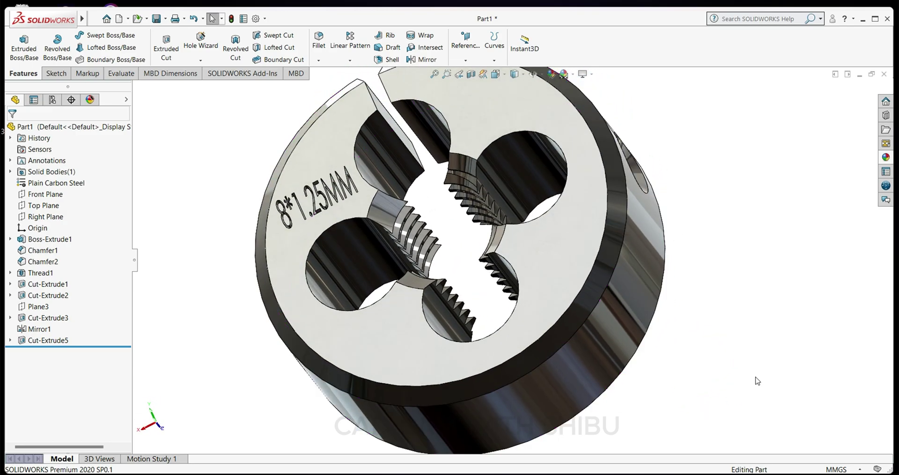